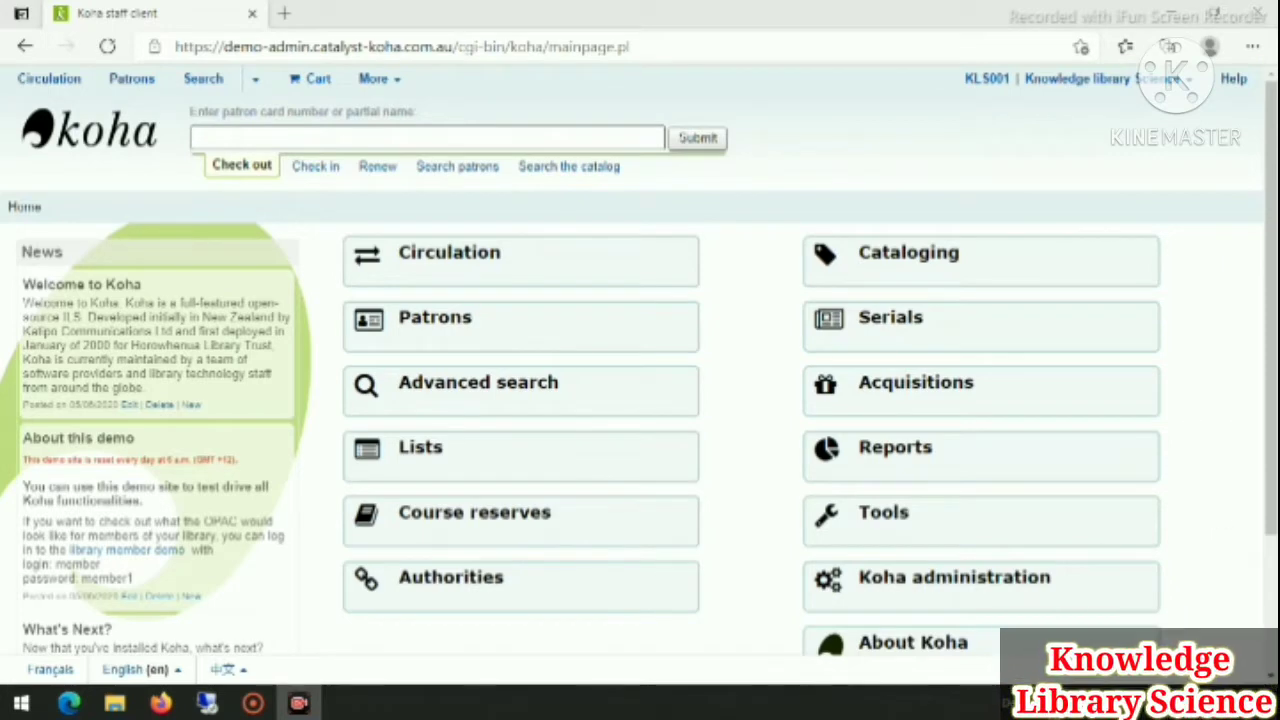
Open the global system preferences from Koha administration.
scroll(800, 571, down, 1)
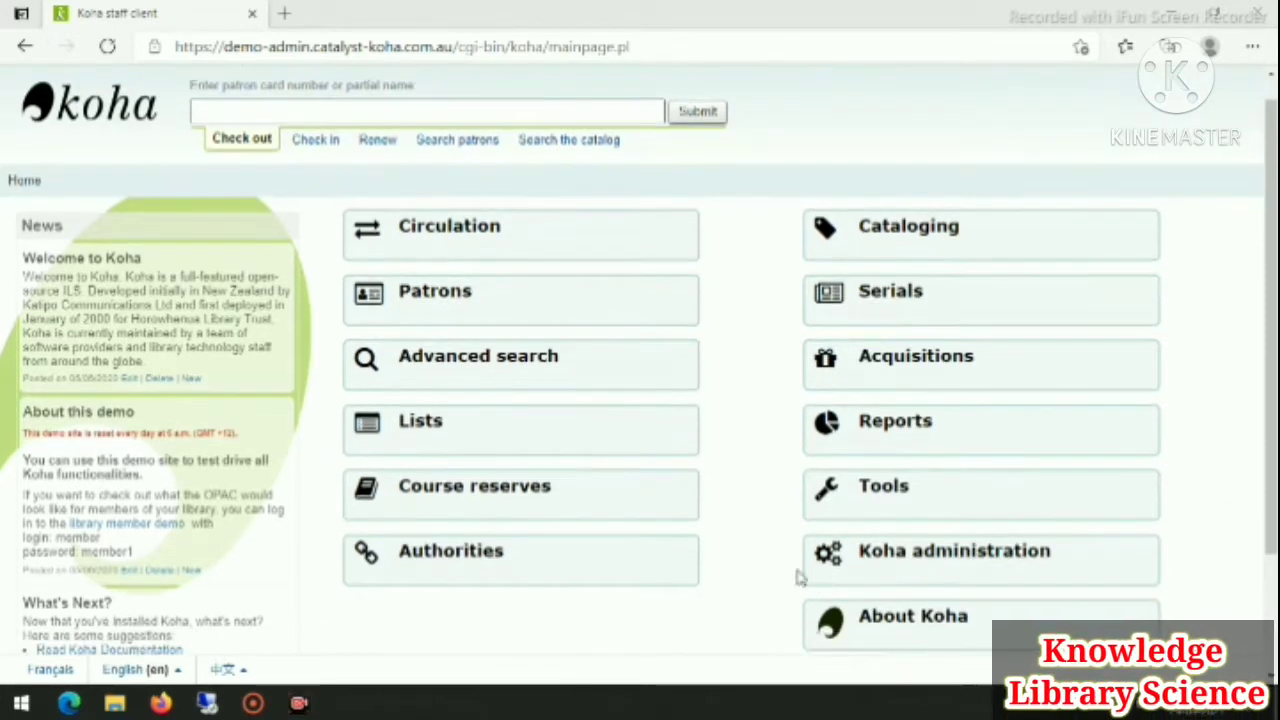
click(900, 565)
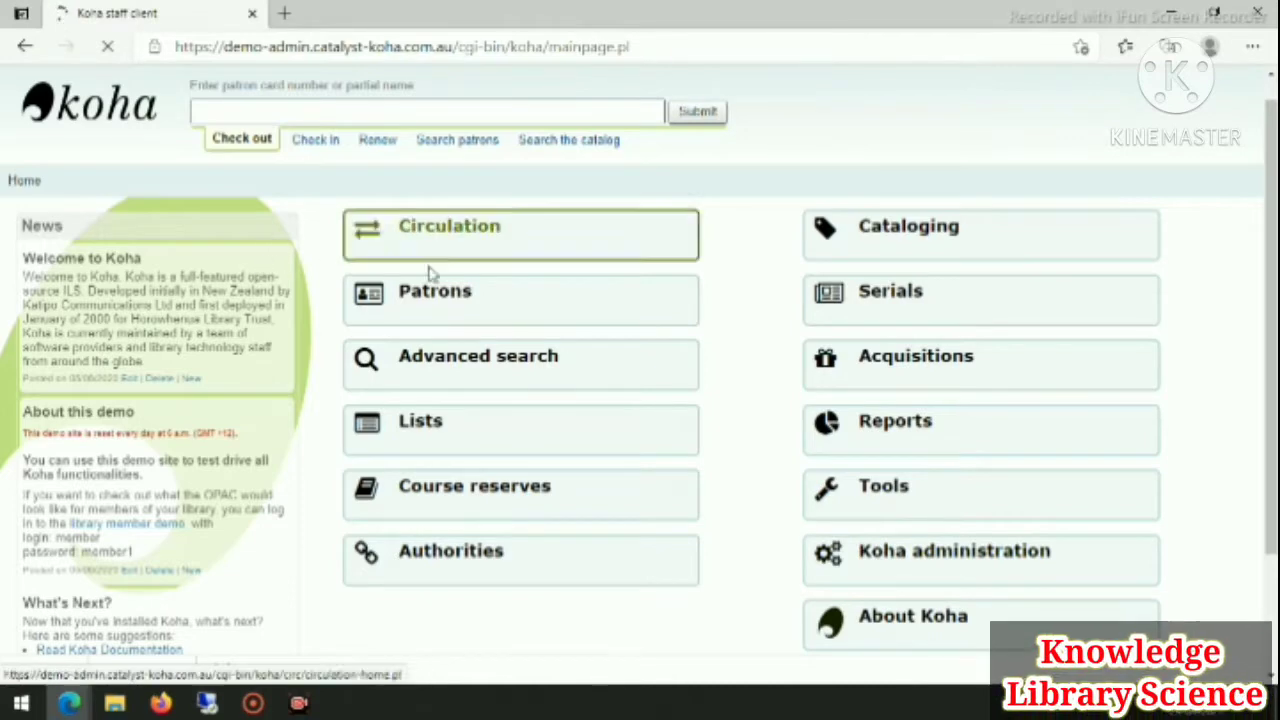
scroll(523, 400, down, 3)
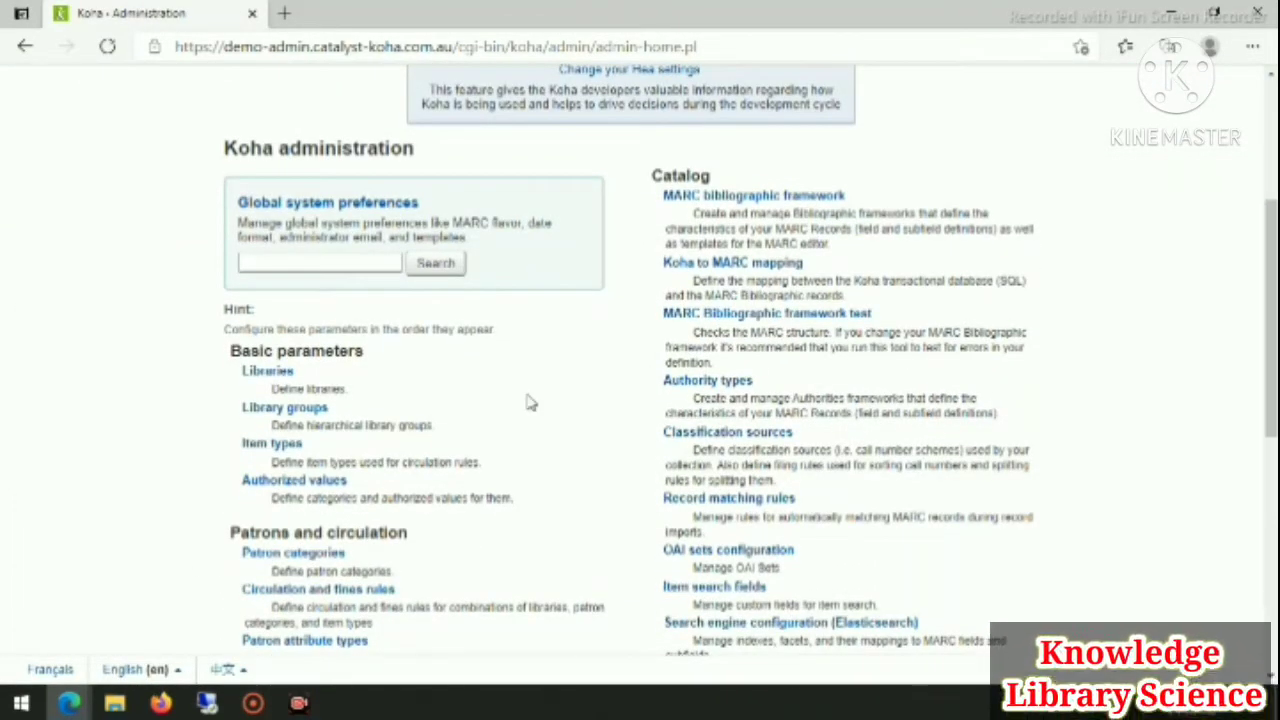
click(272, 204)
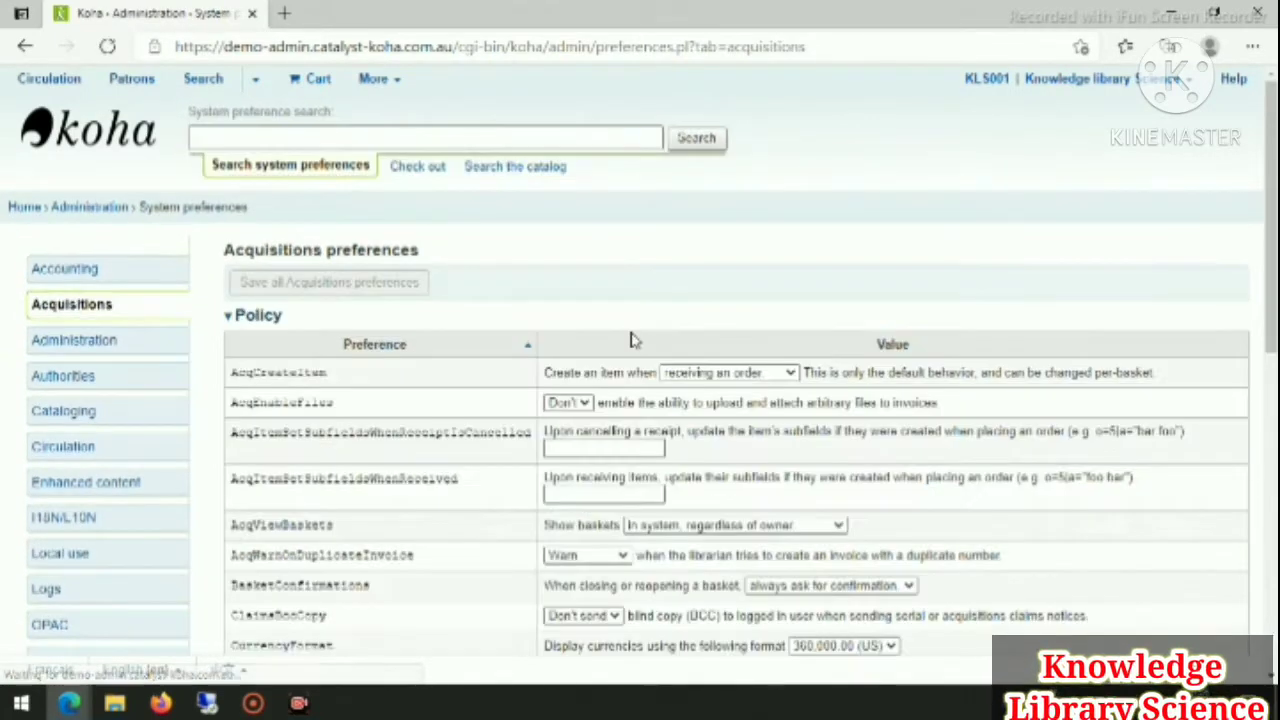
Review the Acquisitions preferences, including the AcqCreateItem options for when an item is created.
scroll(631, 336, down, 2)
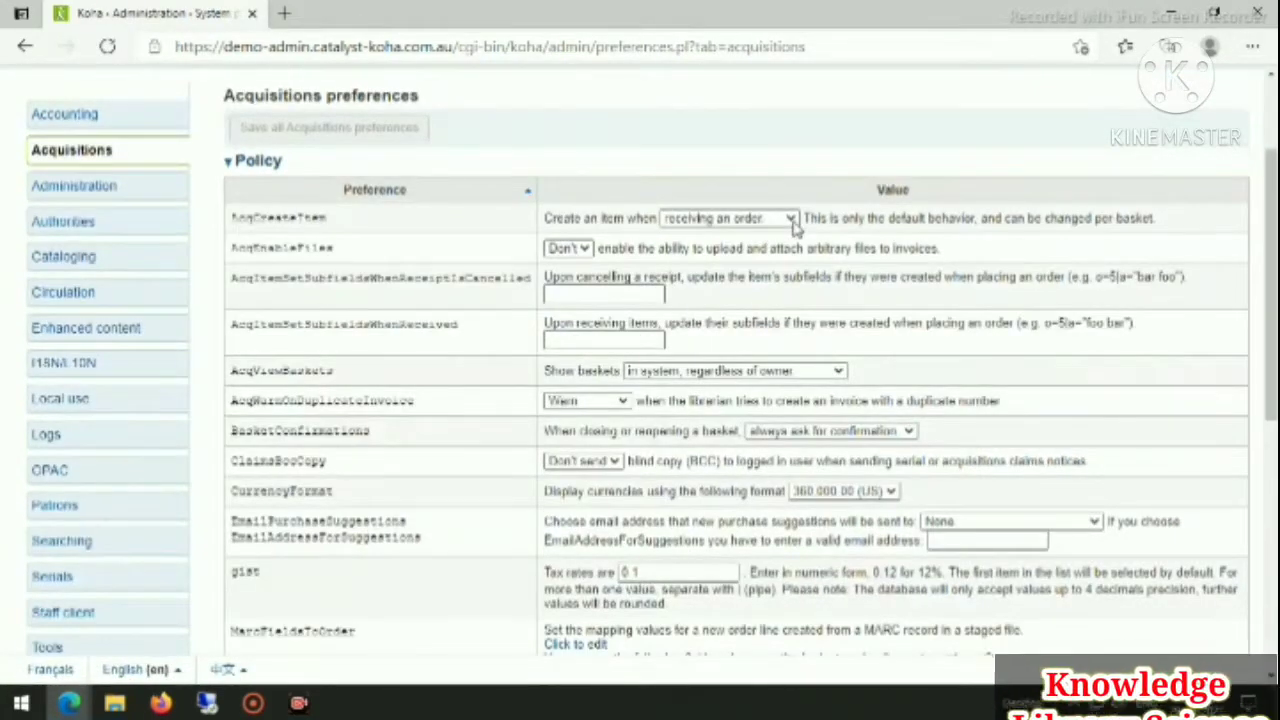
click(790, 219)
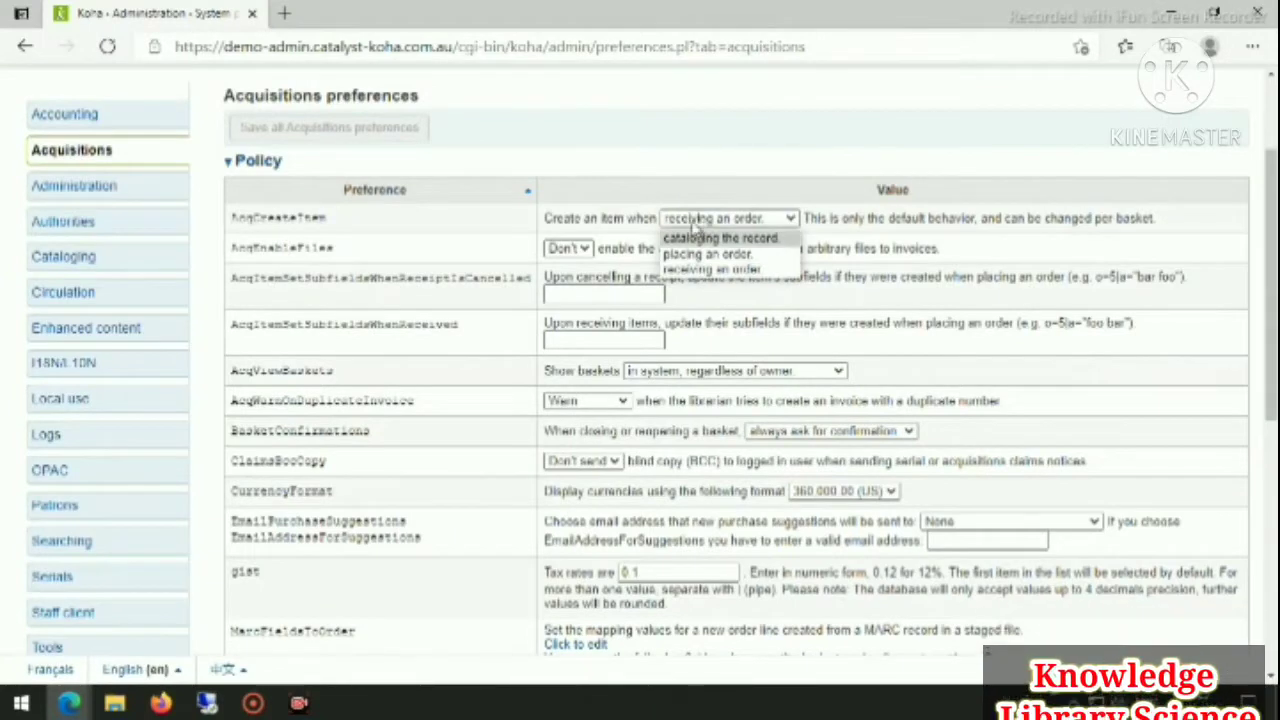
click(712, 272)
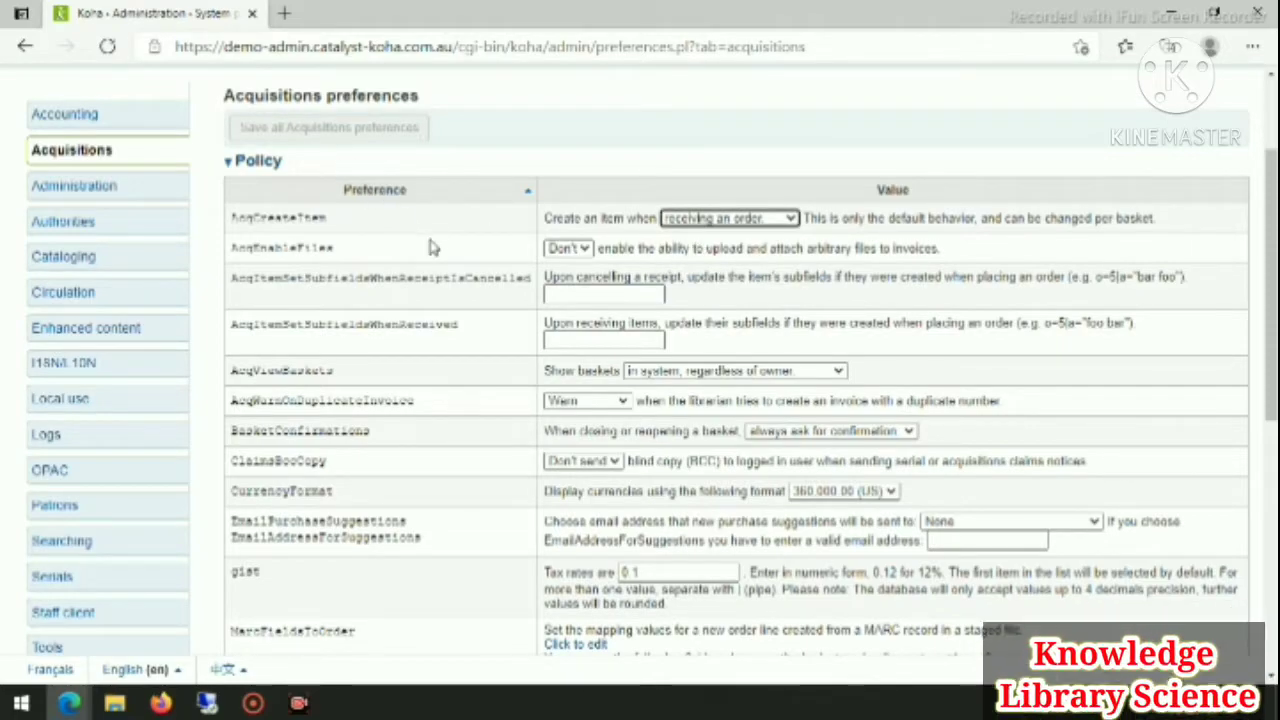
scroll(434, 300, down, 6)
scroll(436, 322, up, 1)
scroll(434, 322, up, 10)
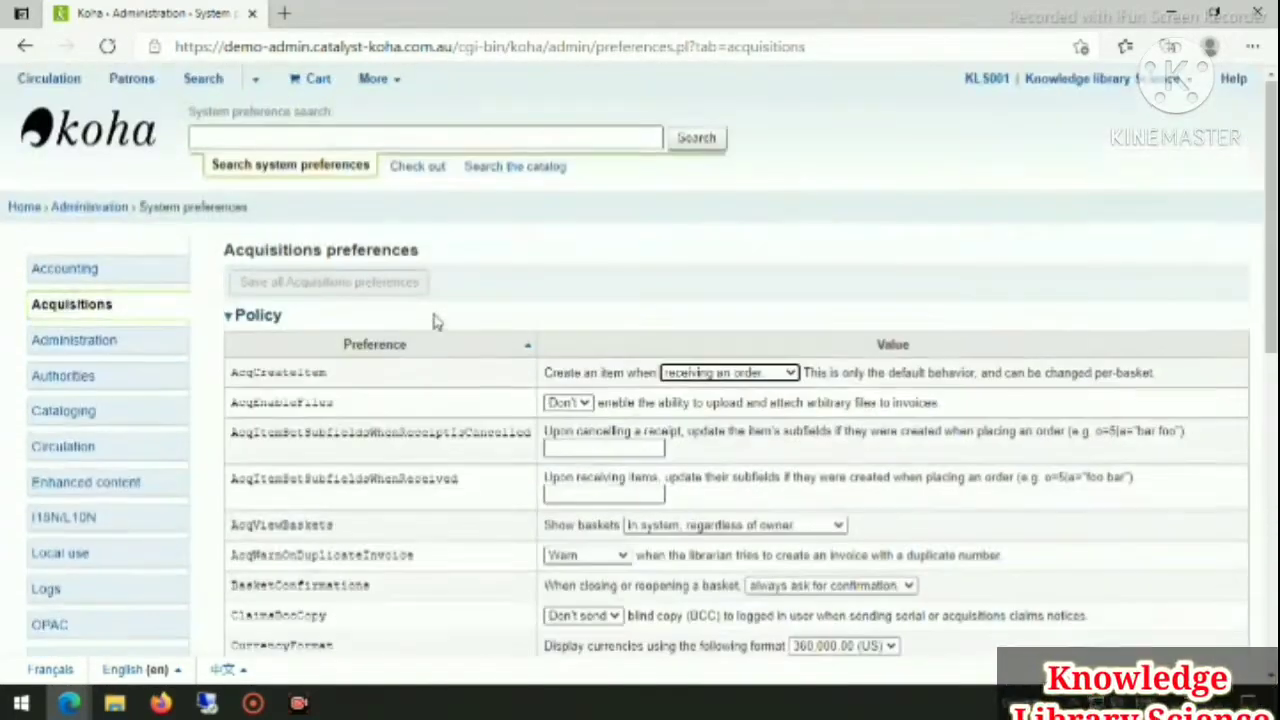
scroll(436, 322, down, 10)
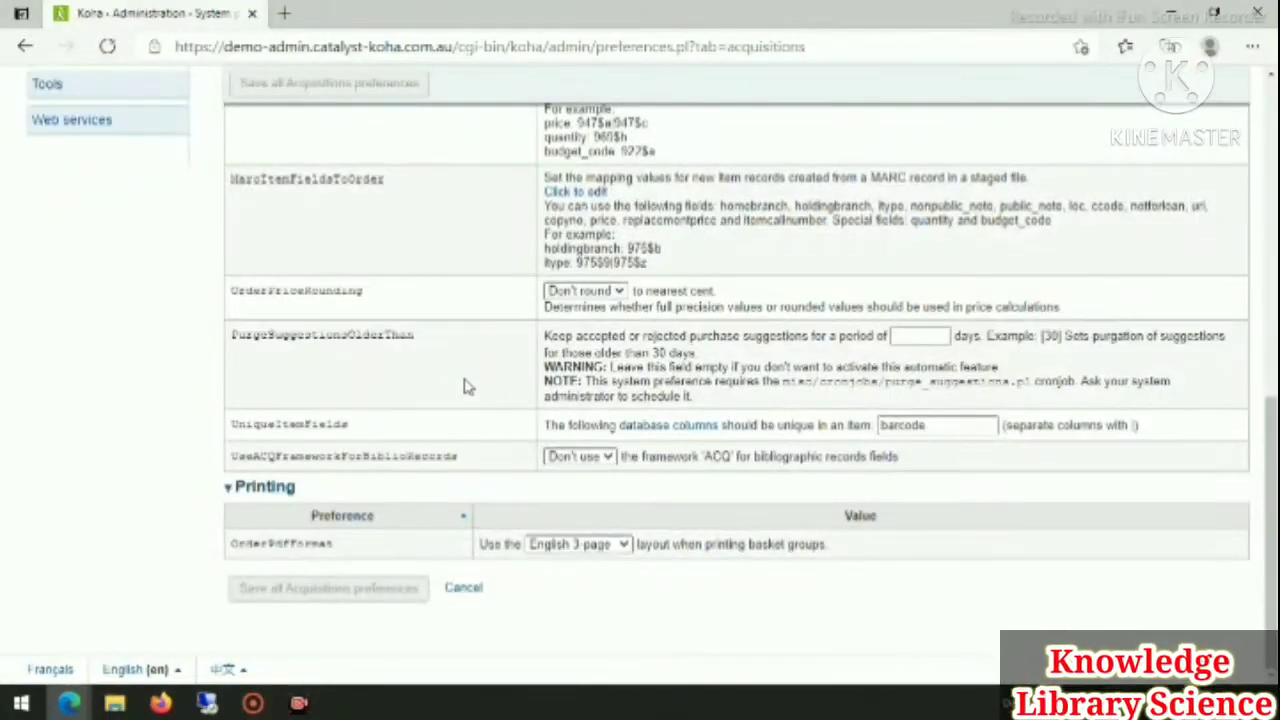
scroll(467, 386, up, 10)
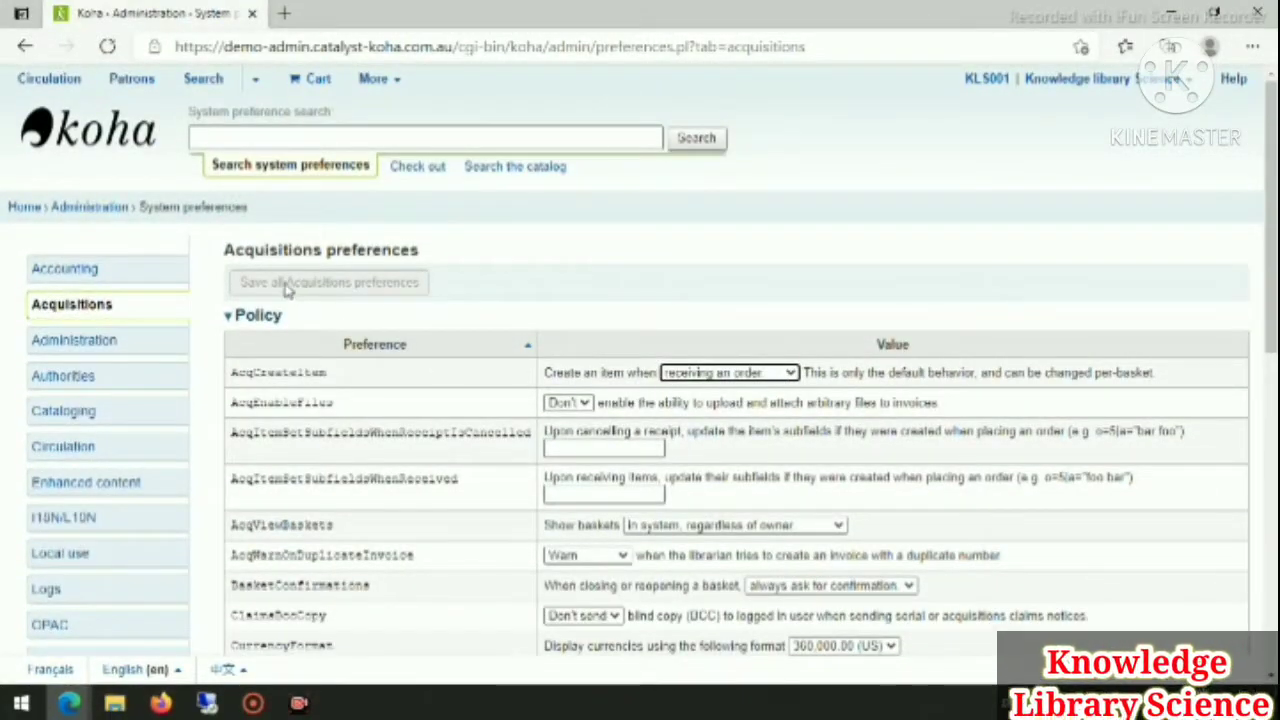
Set AcqCreateItem to create an item when placing an order and save the Acquisitions preferences.
click(784, 374)
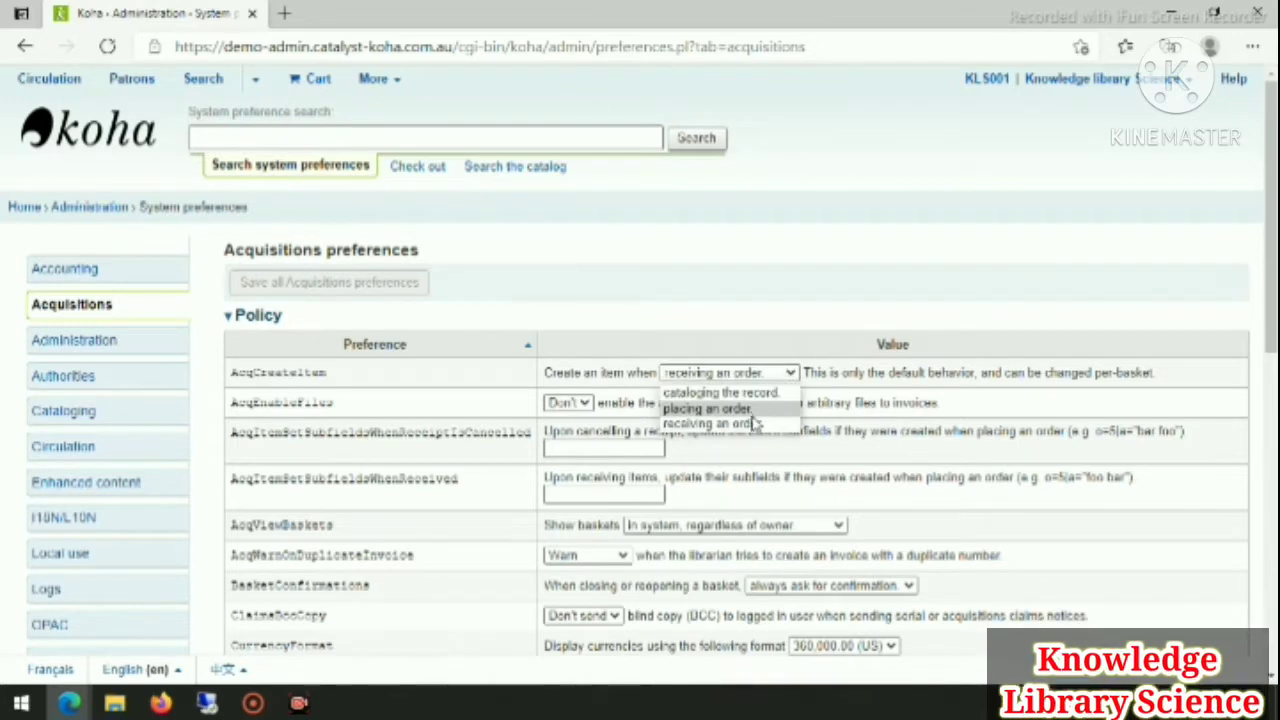
click(752, 409)
click(288, 282)
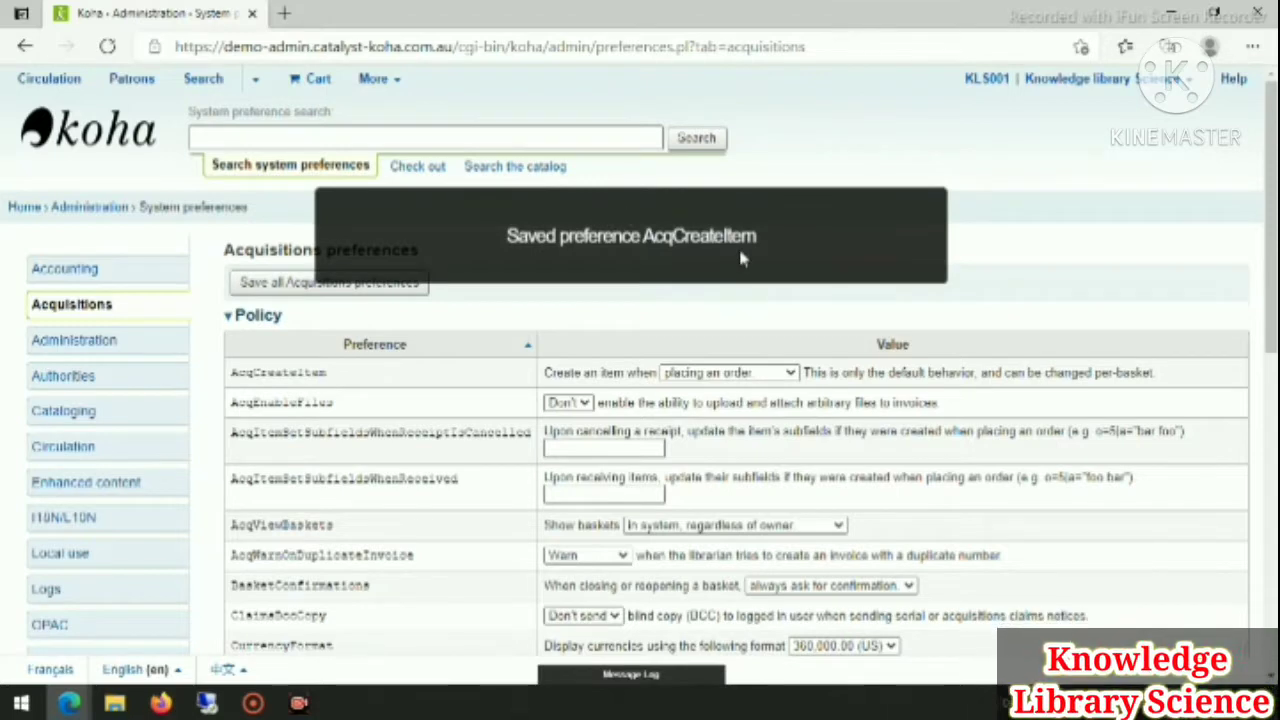
Set AcqCreateItem to create an item when receiving an order and save the Acquisitions preferences.
click(790, 373)
click(745, 425)
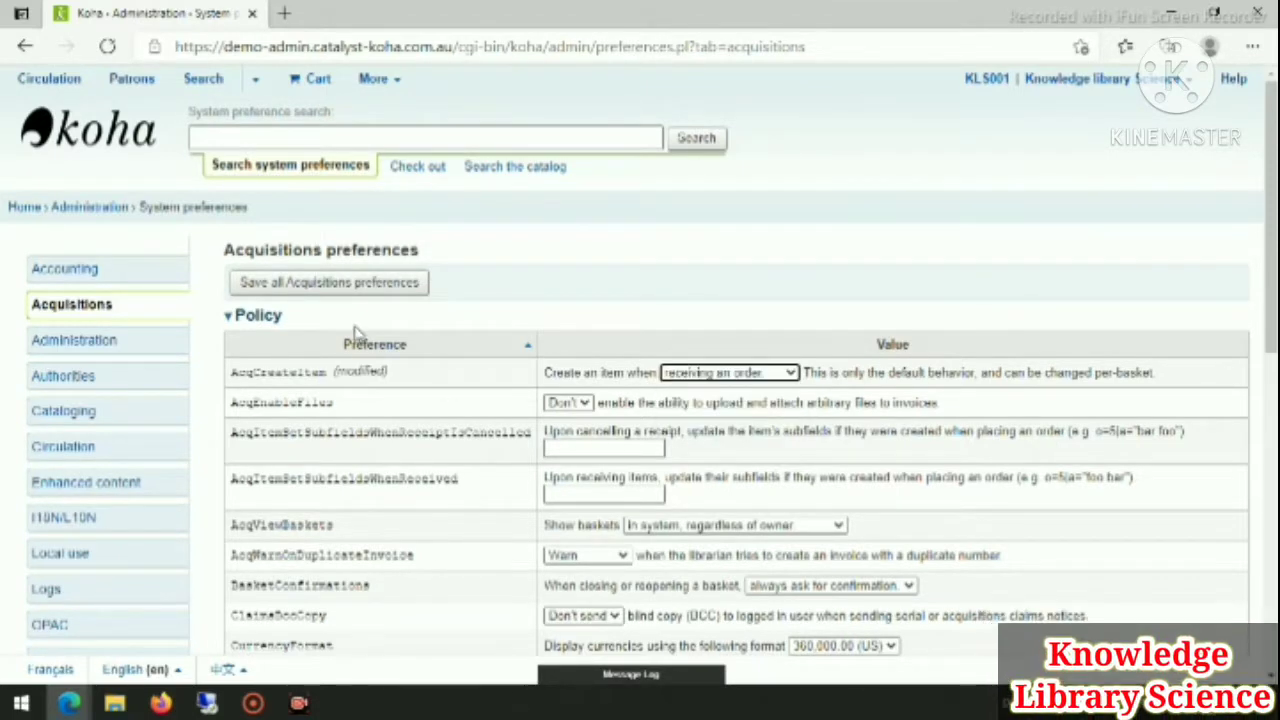
click(338, 287)
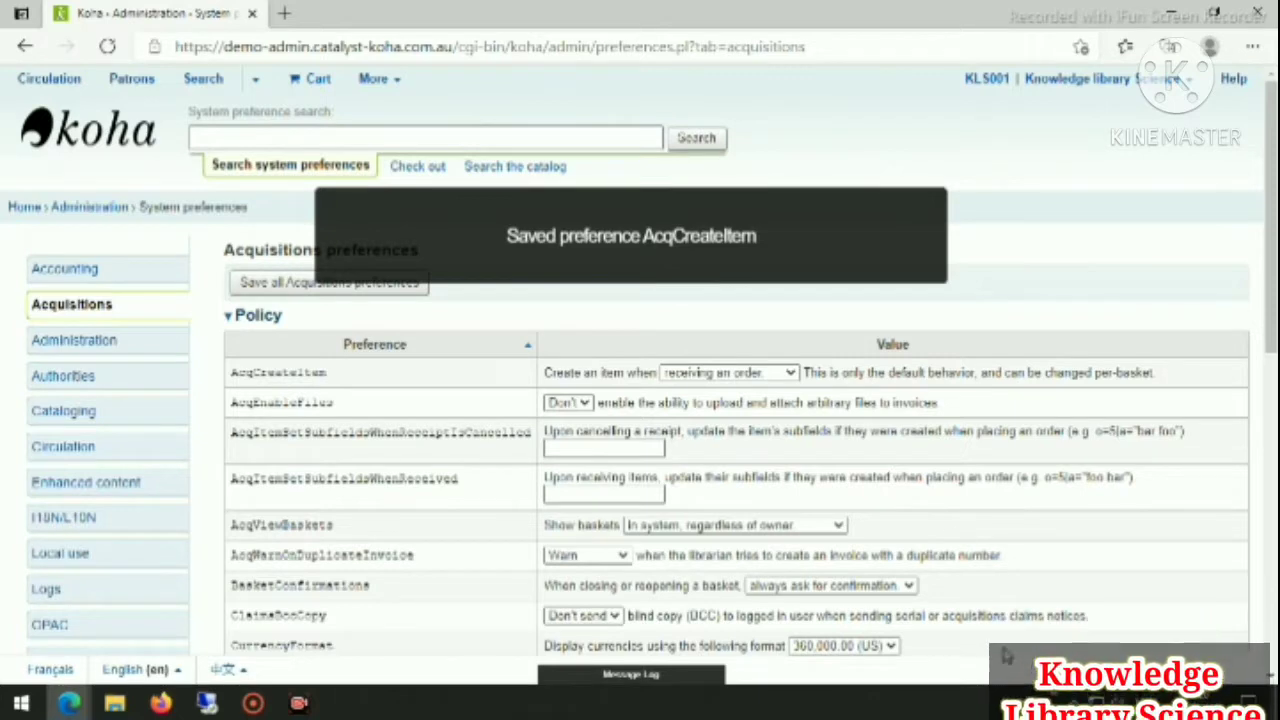
Go to the Acquisitions module from the home page, look over the available funds and start adding a new vendor.
click(20, 208)
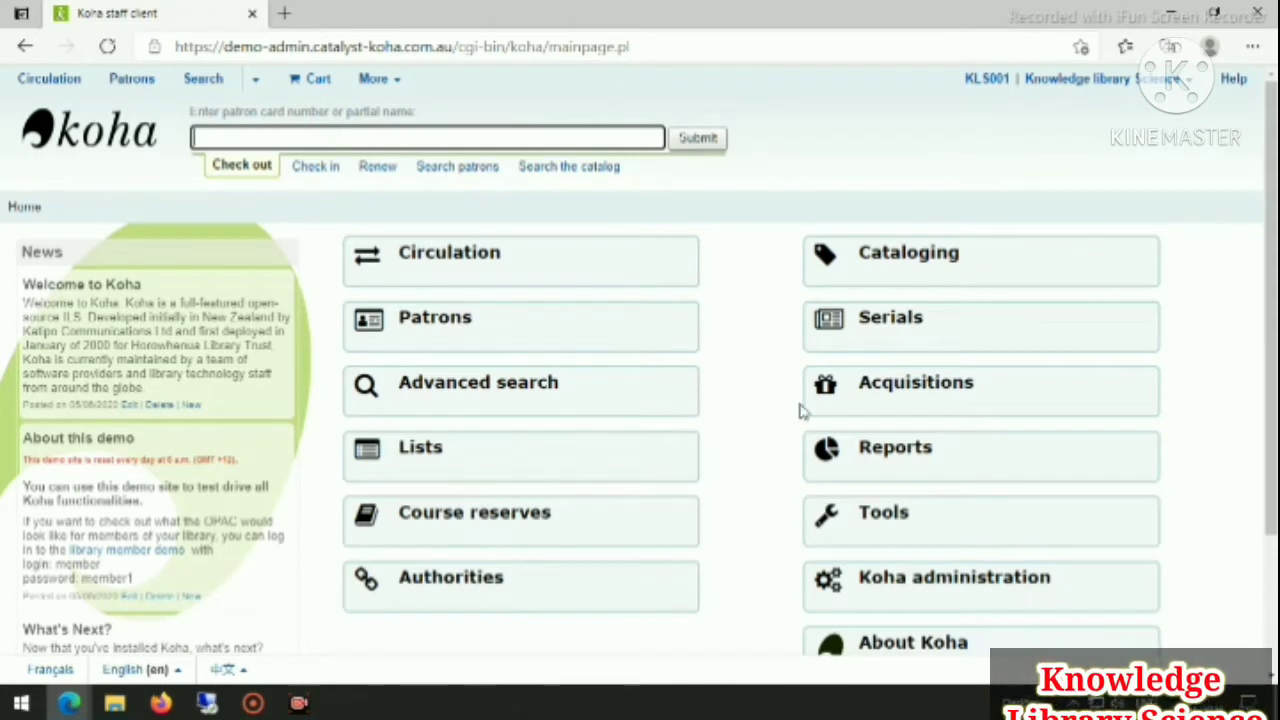
click(905, 397)
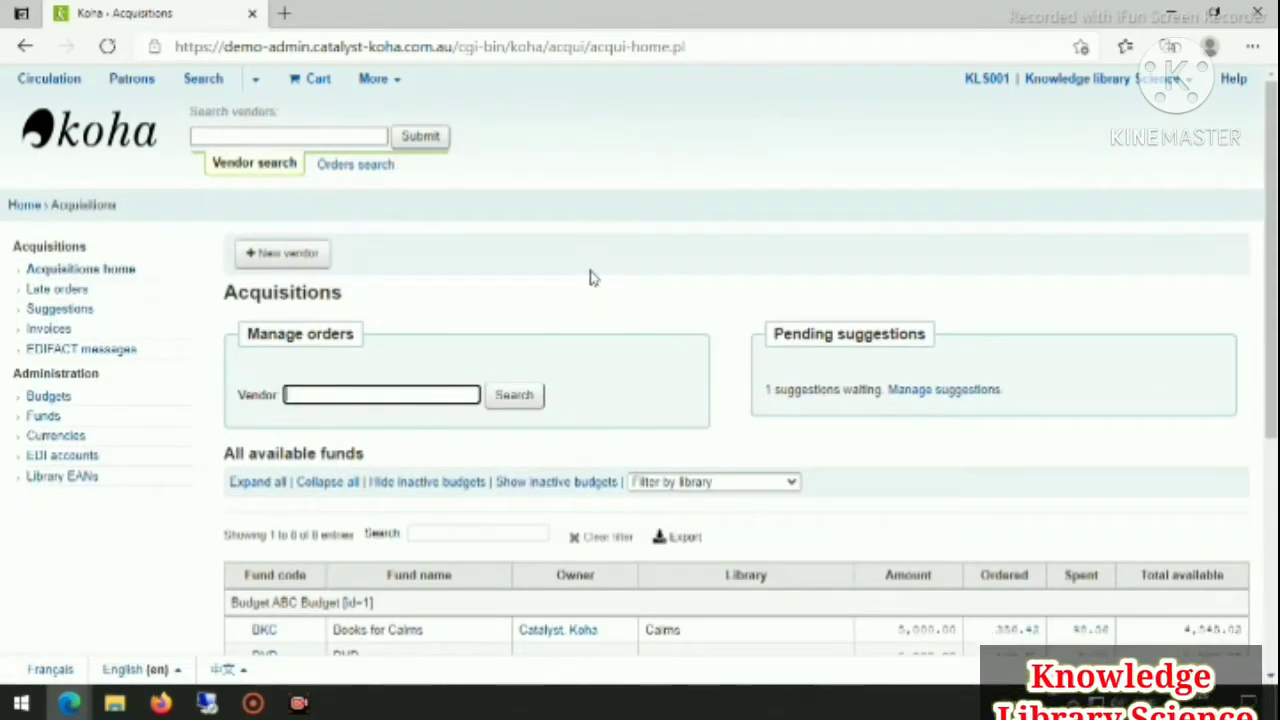
scroll(586, 277, down, 3)
scroll(583, 272, up, 3)
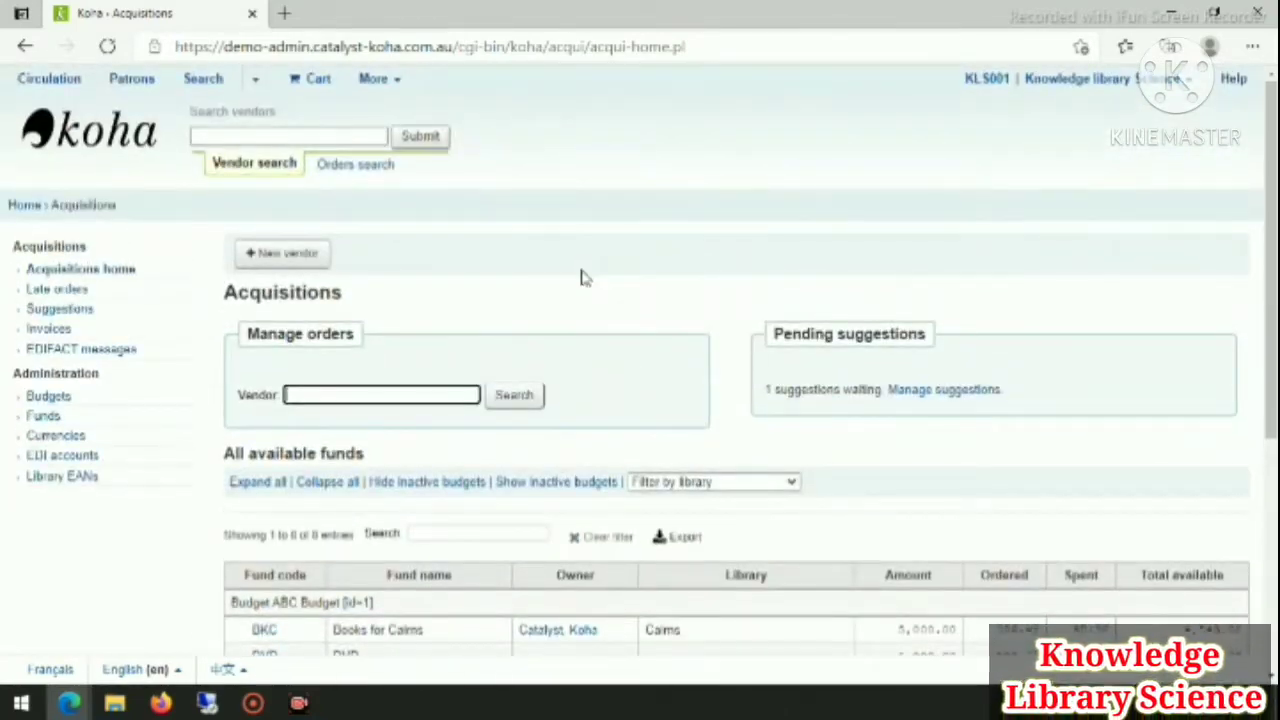
scroll(586, 277, down, 2)
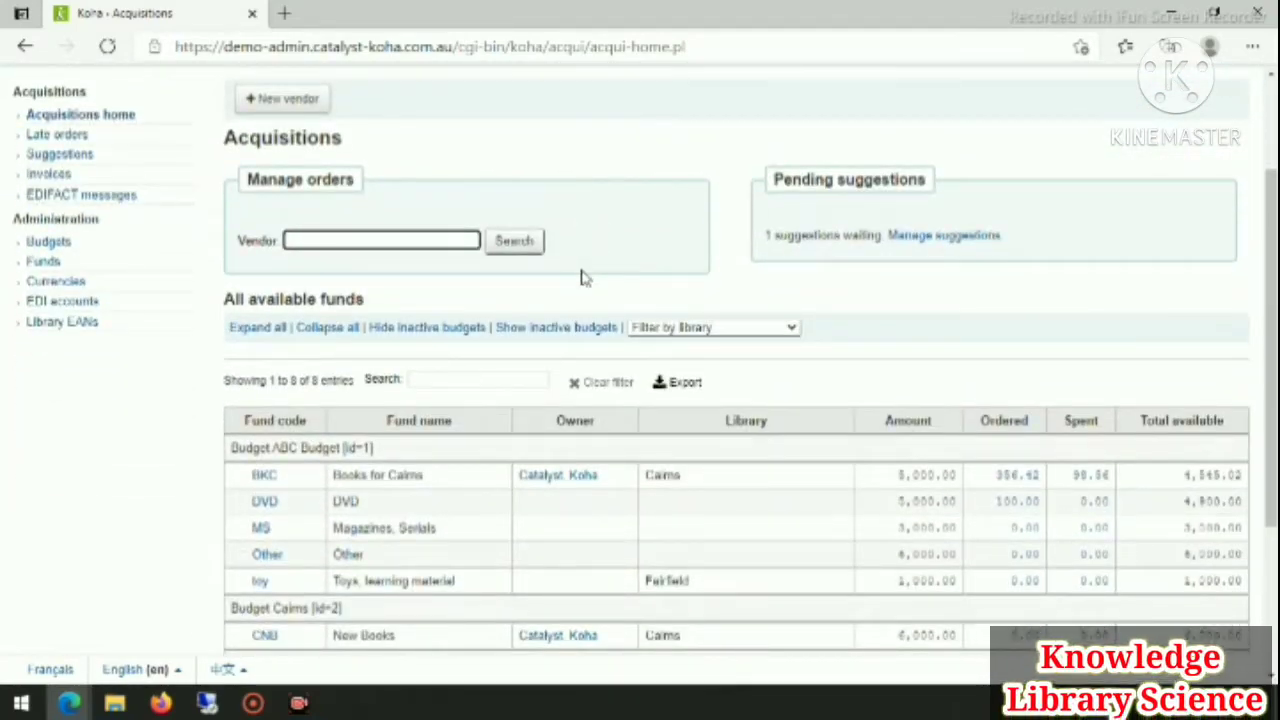
scroll(584, 277, down, 3)
scroll(526, 457, up, 5)
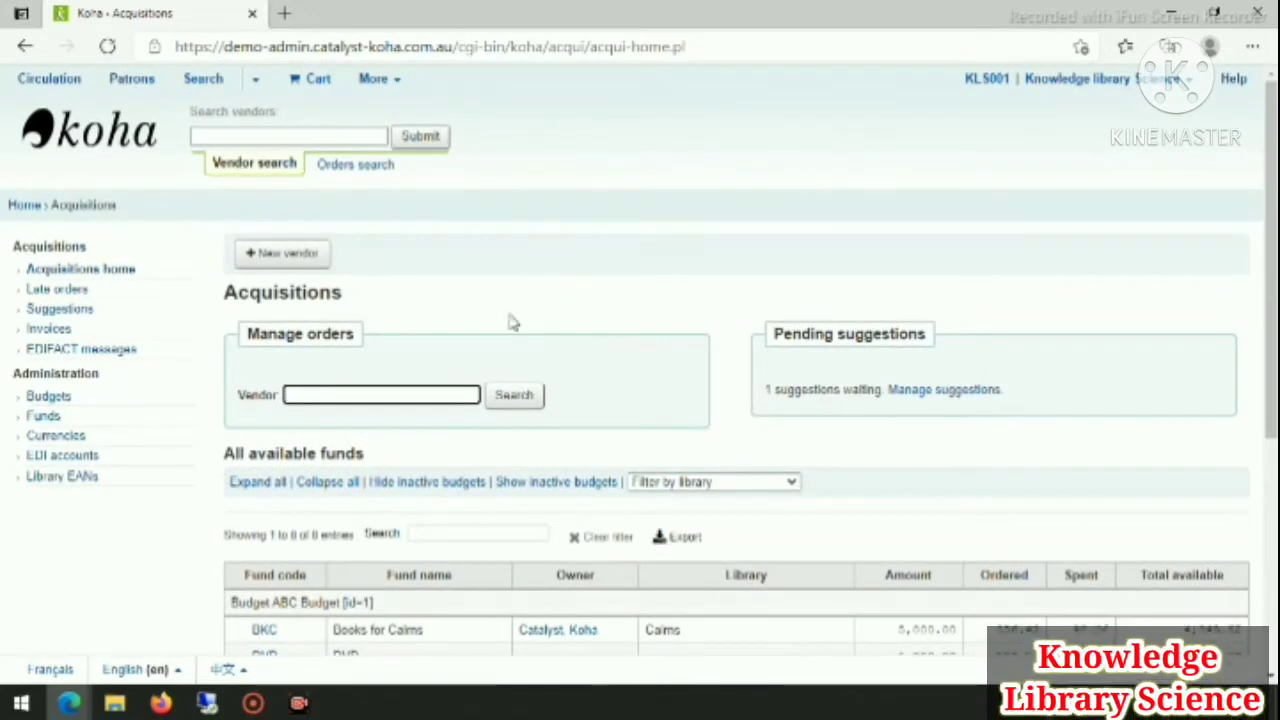
click(283, 256)
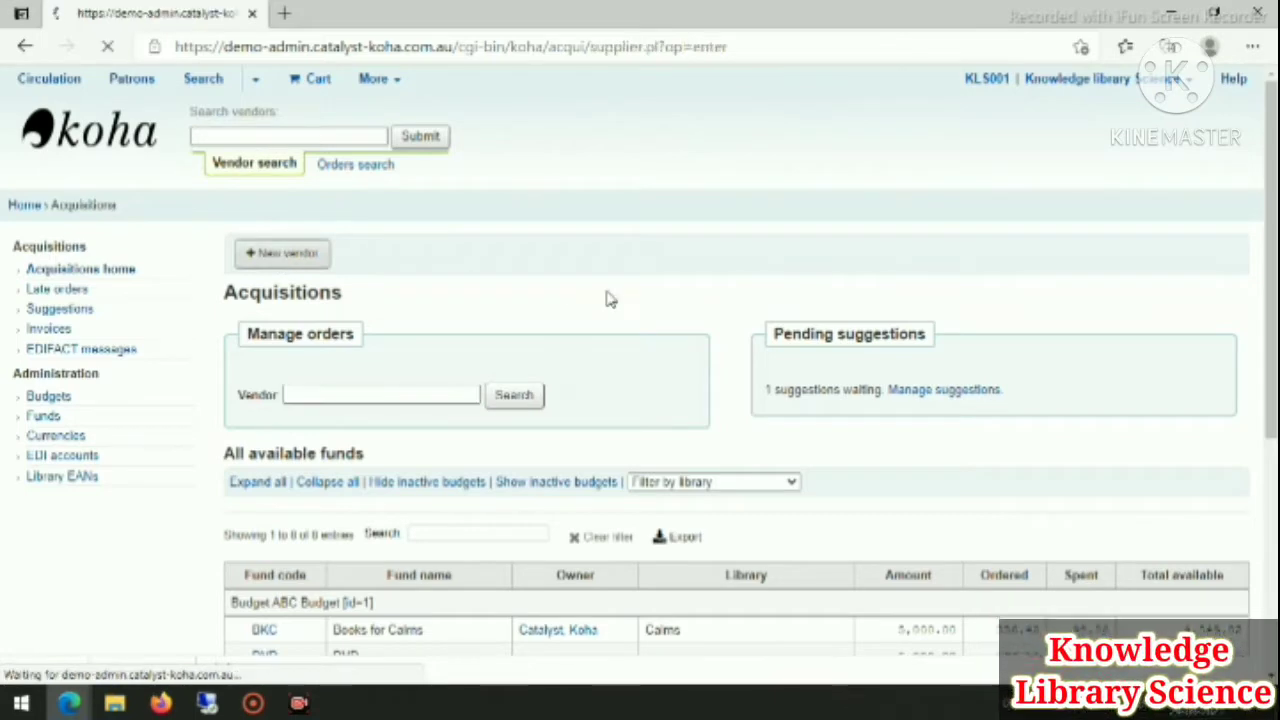
Enter the vendor name Ritika Books with its postal address, physical address and phone, plus the contact's name, phone and e-mail.
scroll(610, 300, down, 10)
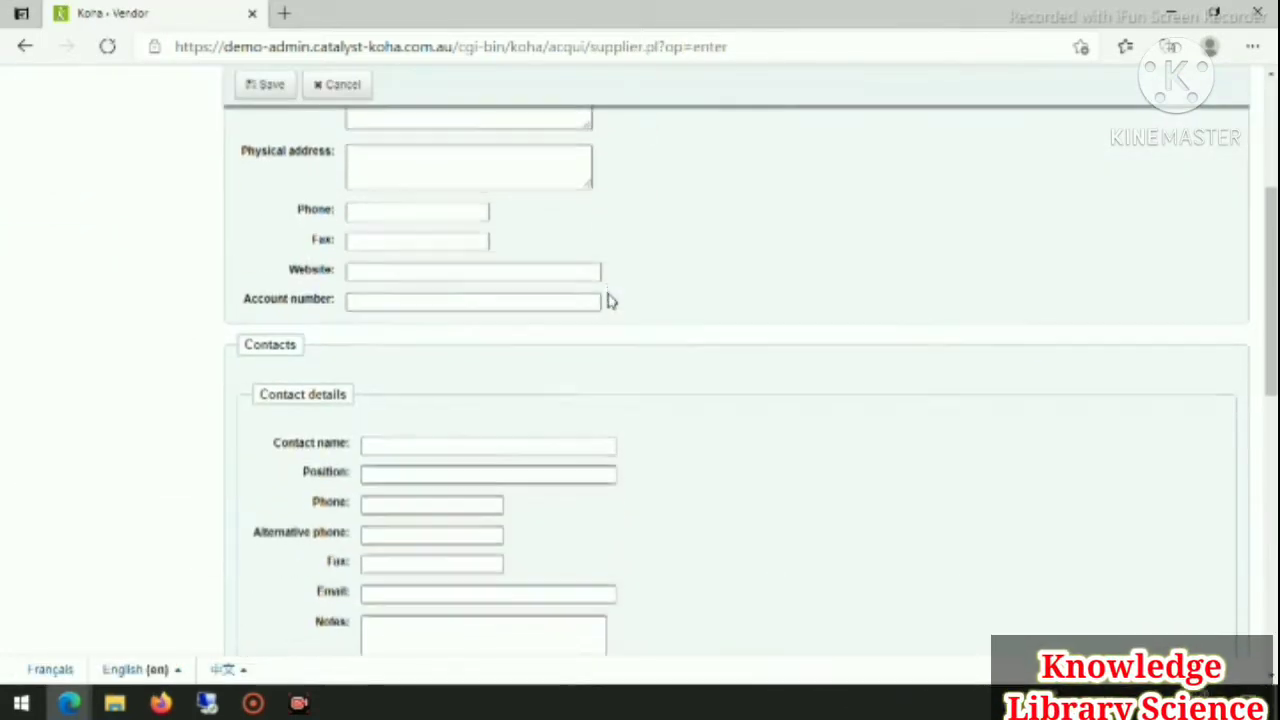
scroll(610, 308, up, 10)
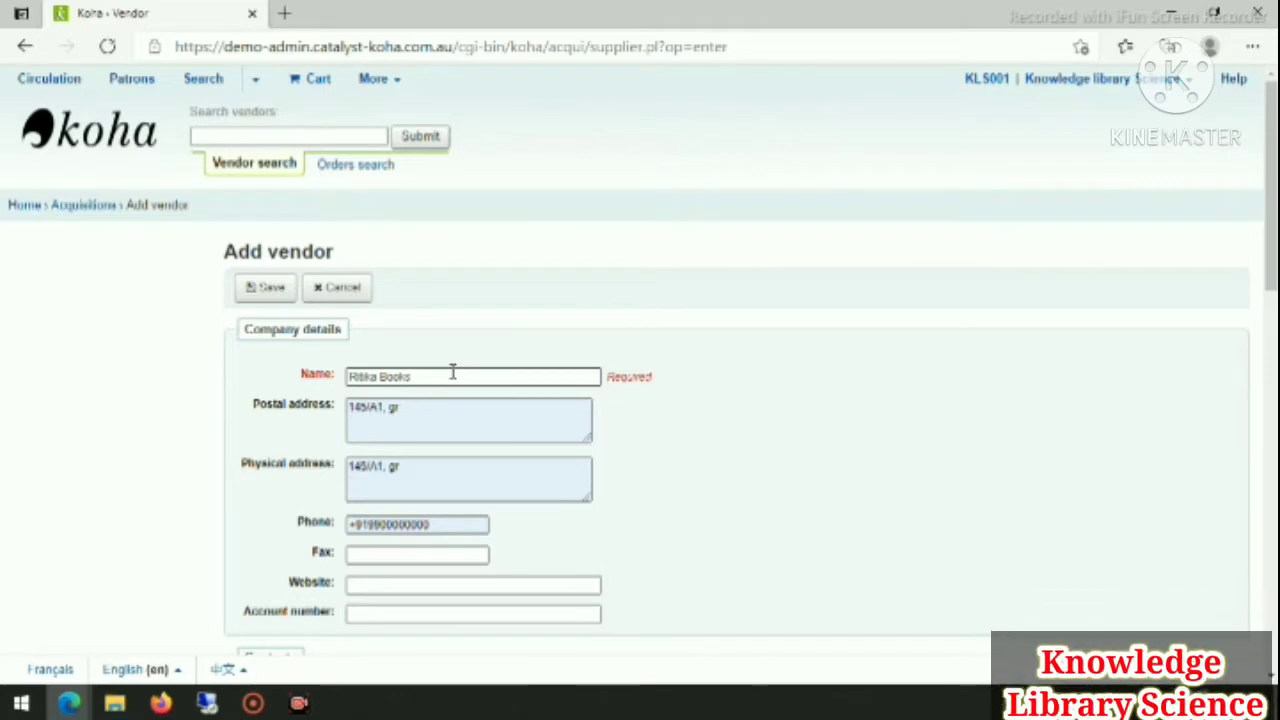
scroll(452, 418, down, 10)
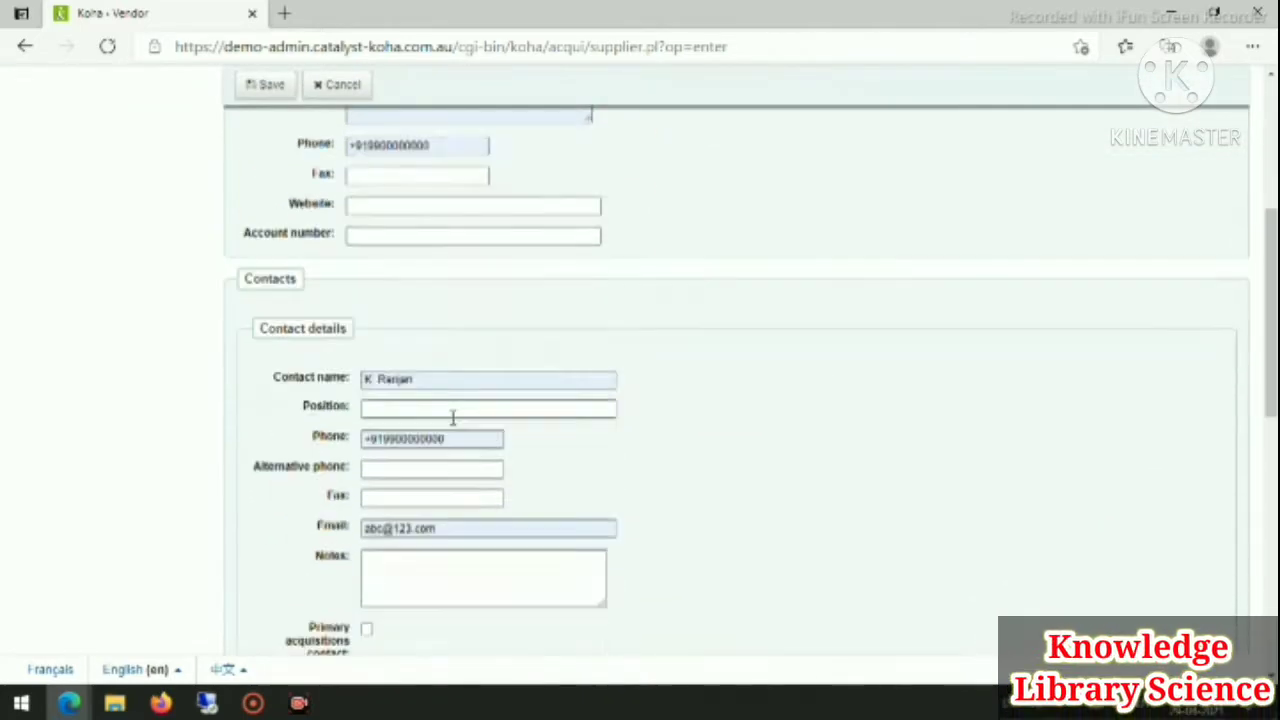
scroll(452, 420, up, 8)
scroll(452, 425, up, 3)
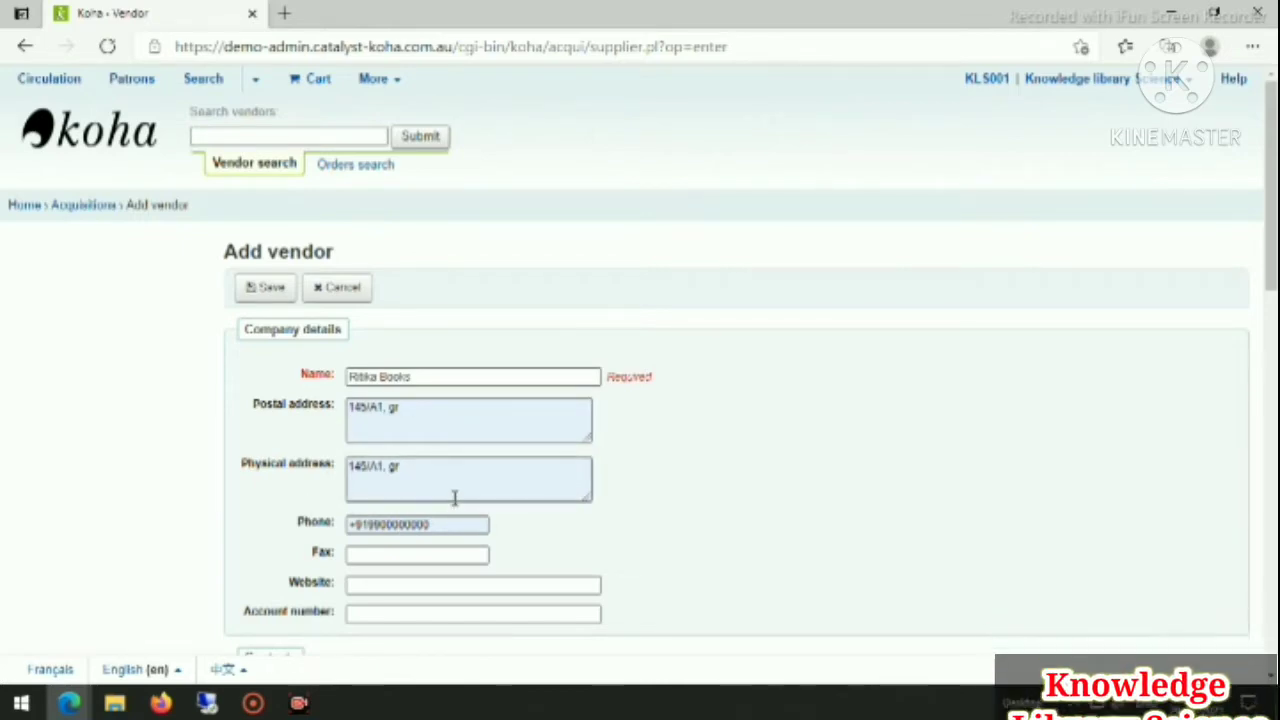
Enable primary acquisitions contact, primary serials contact, contact when ordering, contact about late orders and contact about late issues for the vendor's contact.
scroll(454, 497, down, 8)
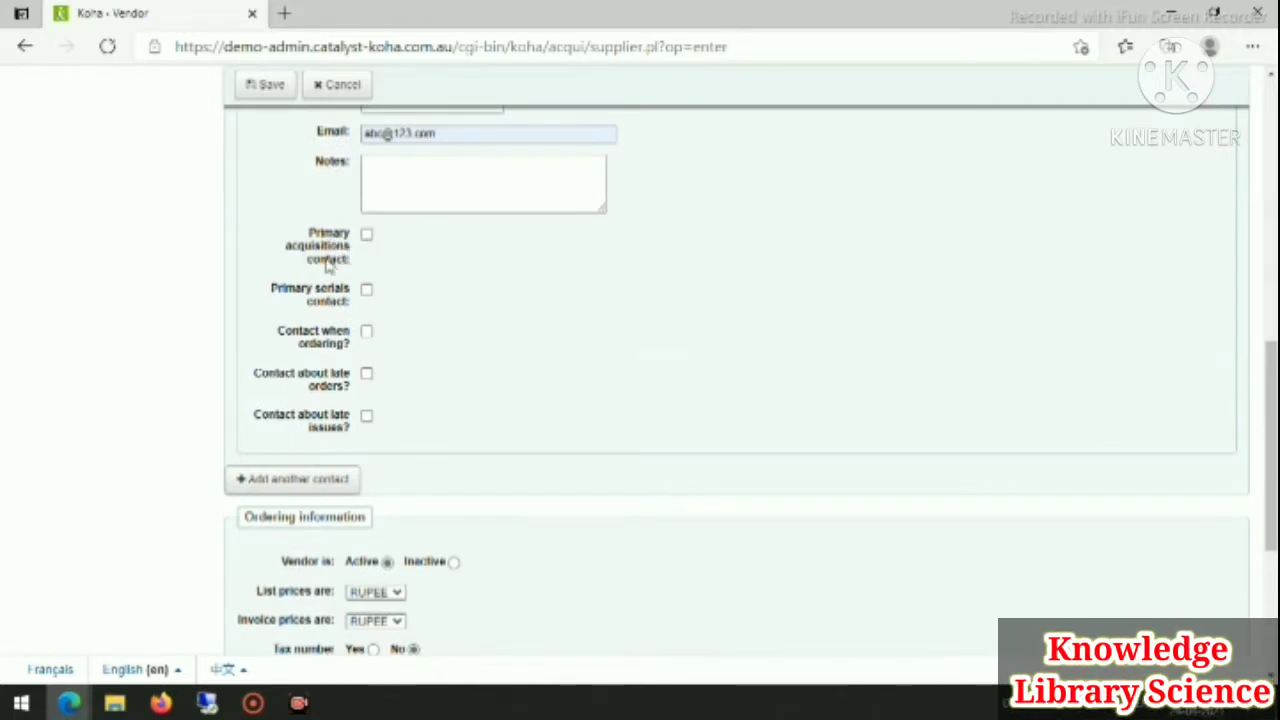
click(366, 236)
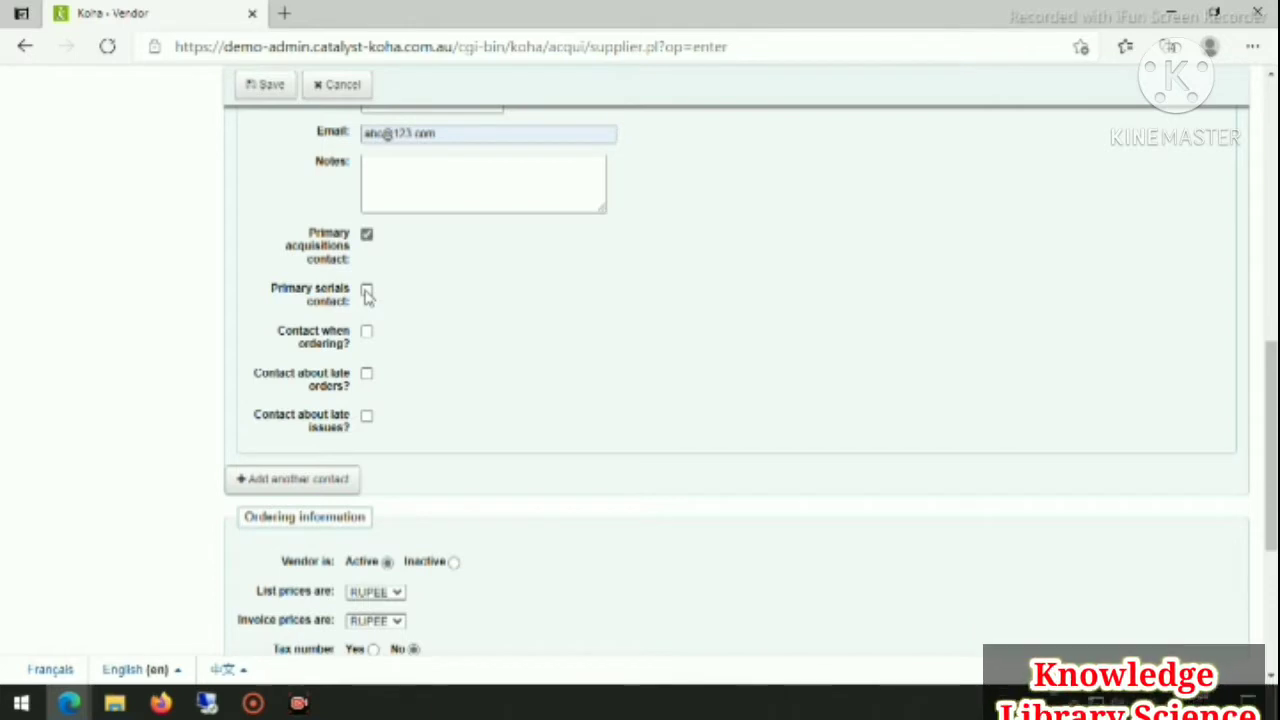
click(367, 292)
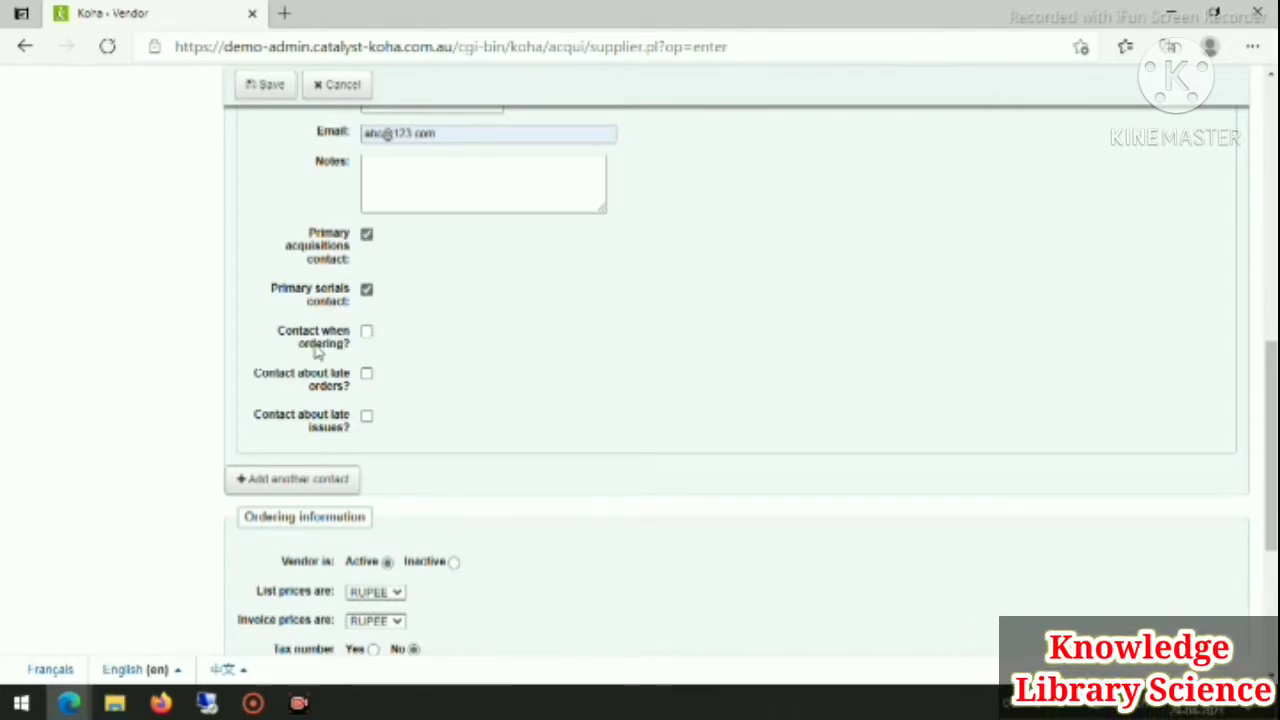
click(366, 332)
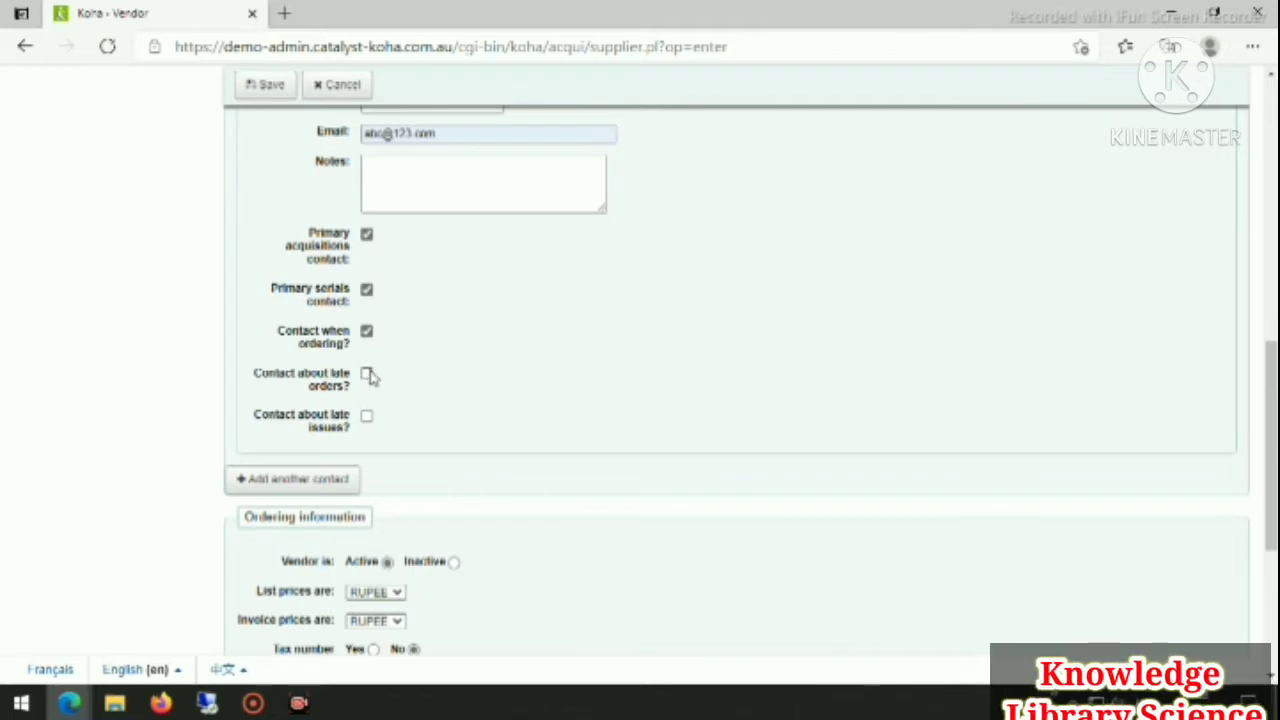
click(367, 373)
click(367, 418)
In the ordering information, choose RUPEE for list prices, mark the tax number as registered, and make list and invoice prices include tax.
scroll(540, 420, down, 2)
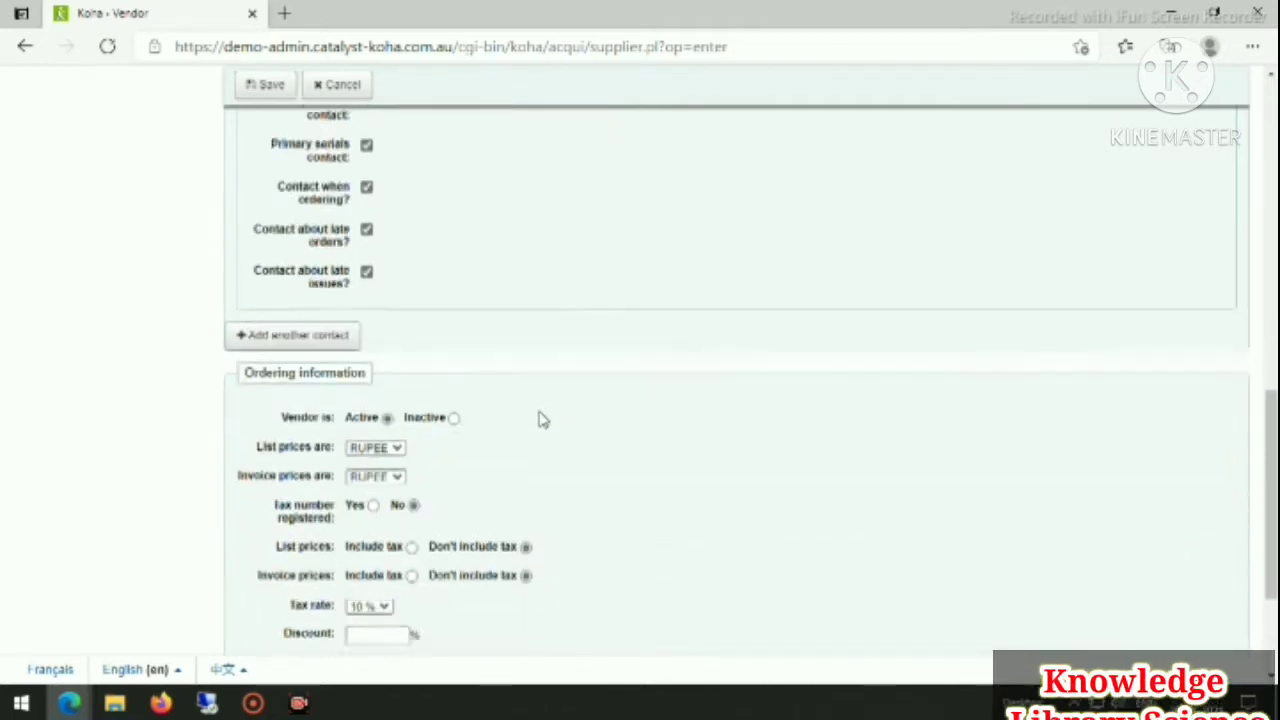
scroll(540, 418, down, 2)
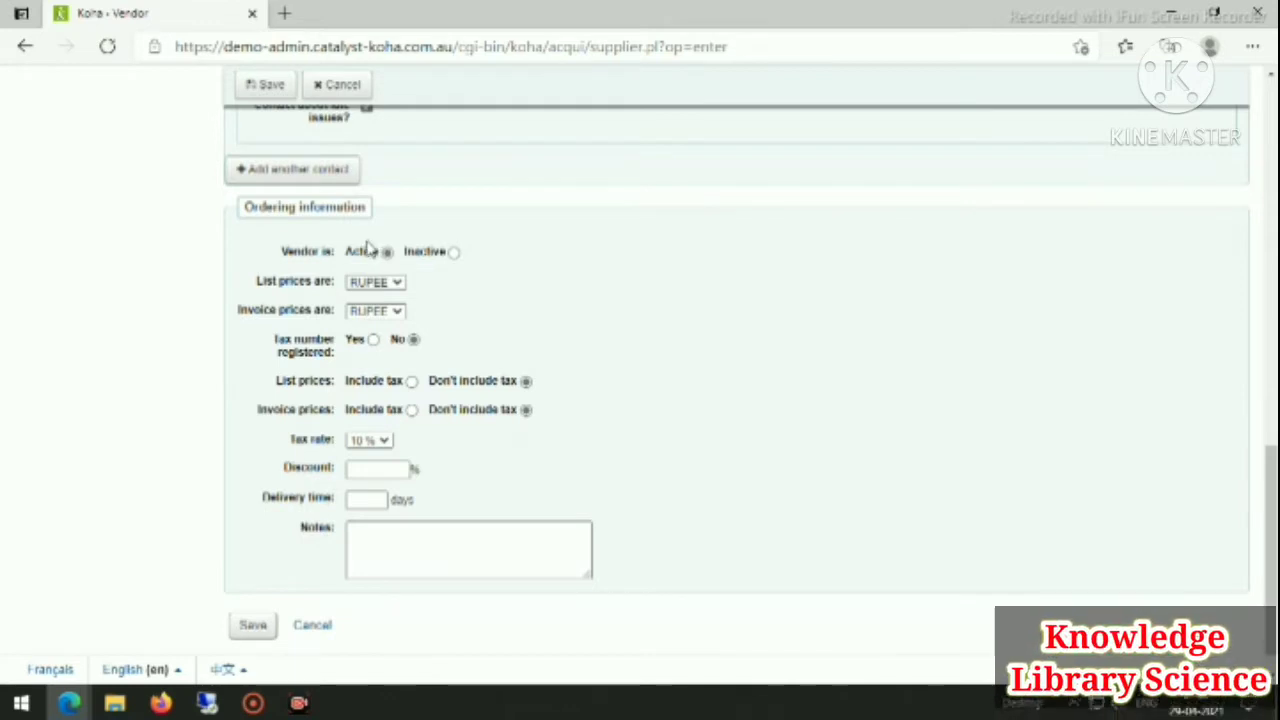
click(397, 285)
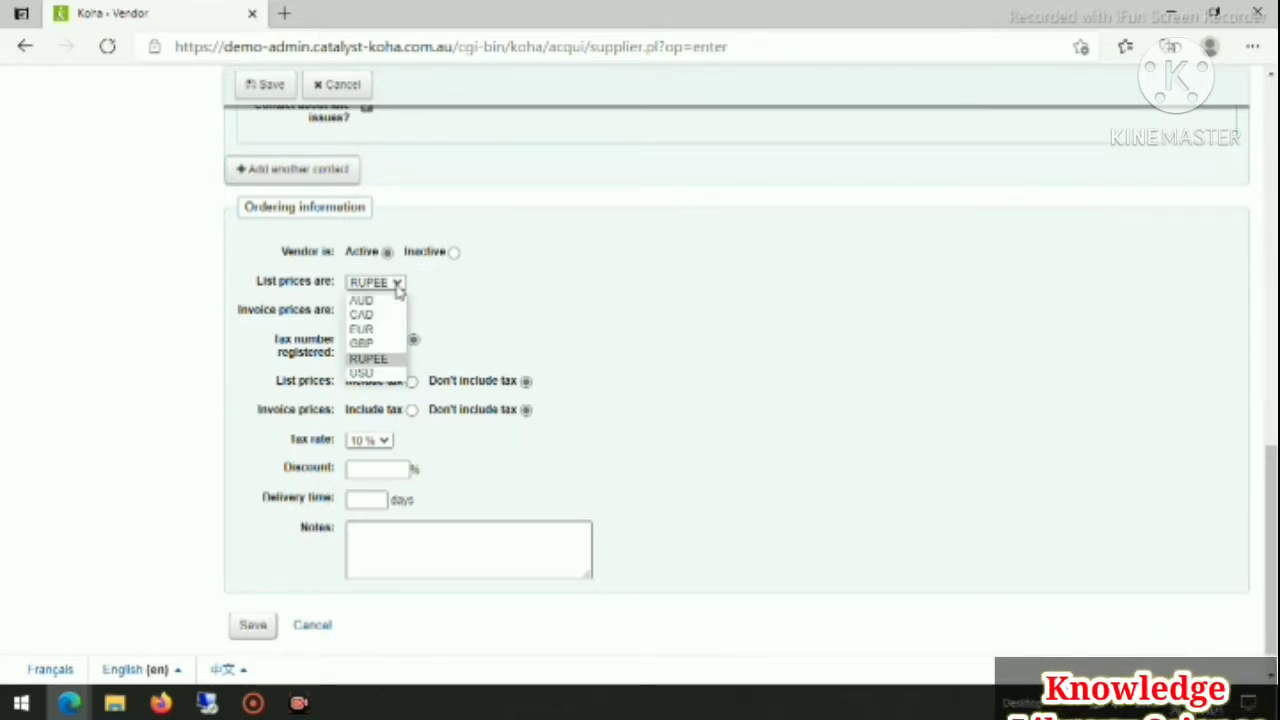
click(368, 358)
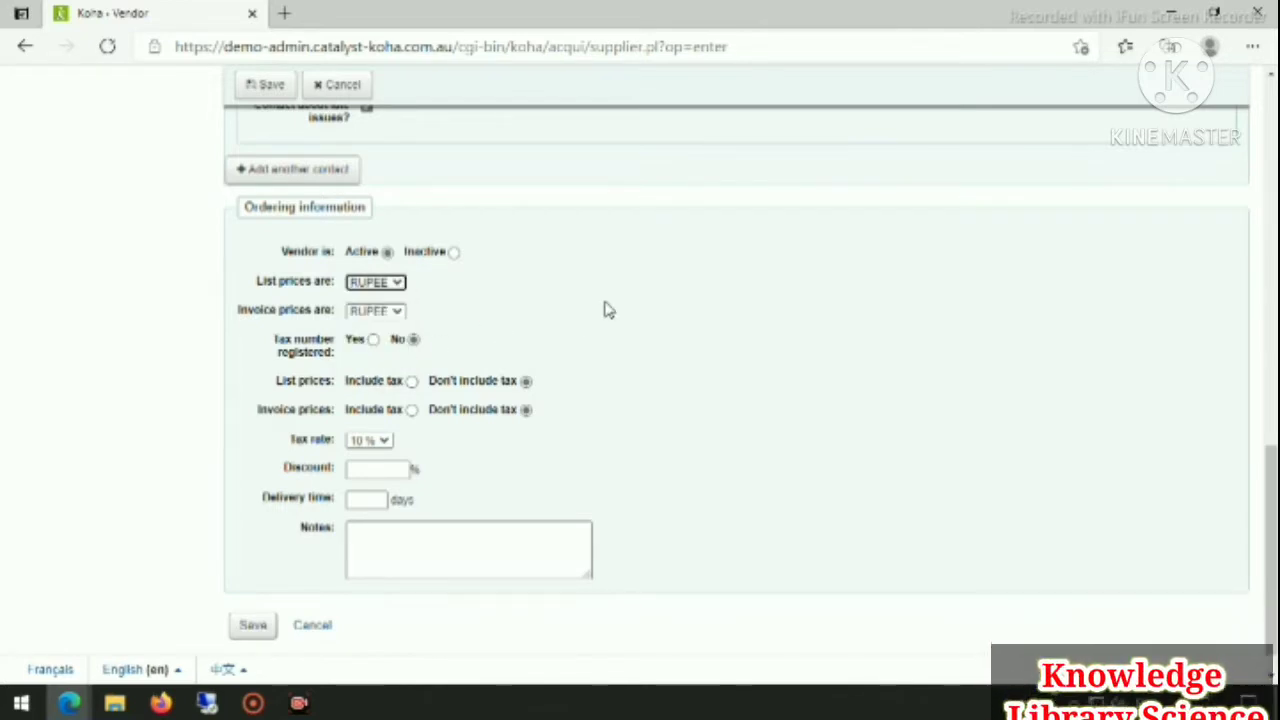
click(373, 339)
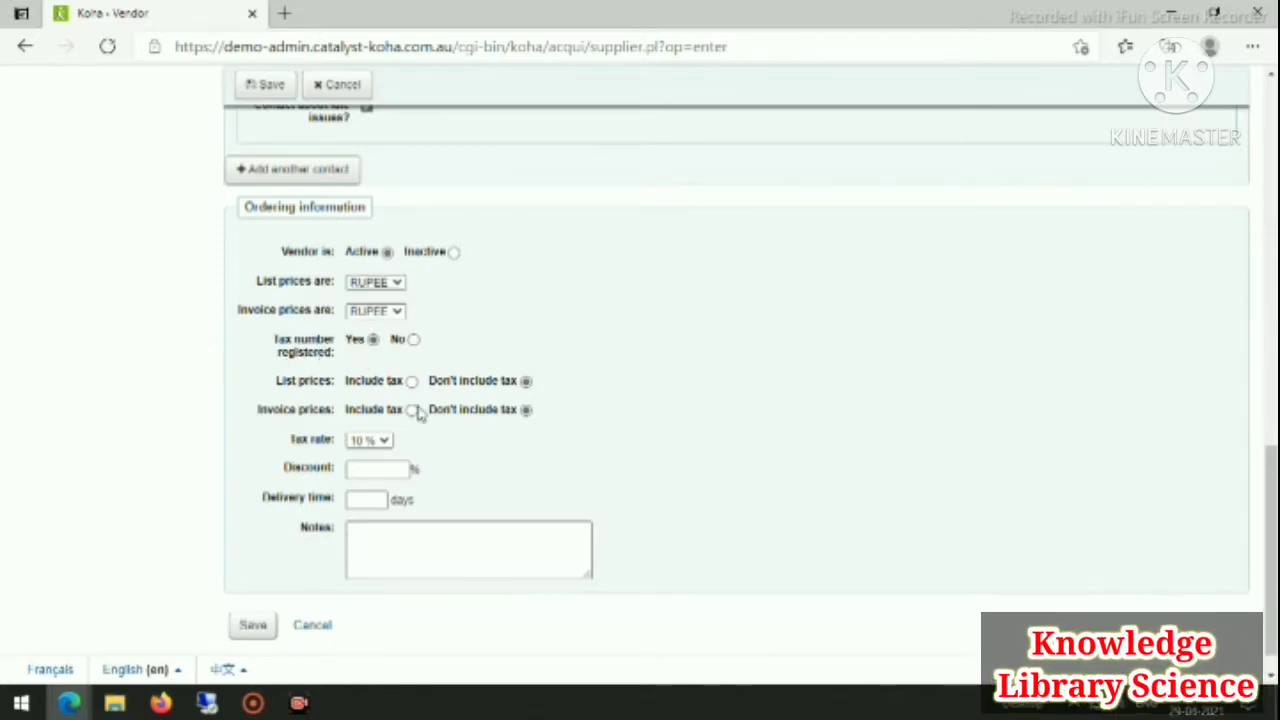
click(411, 381)
click(411, 409)
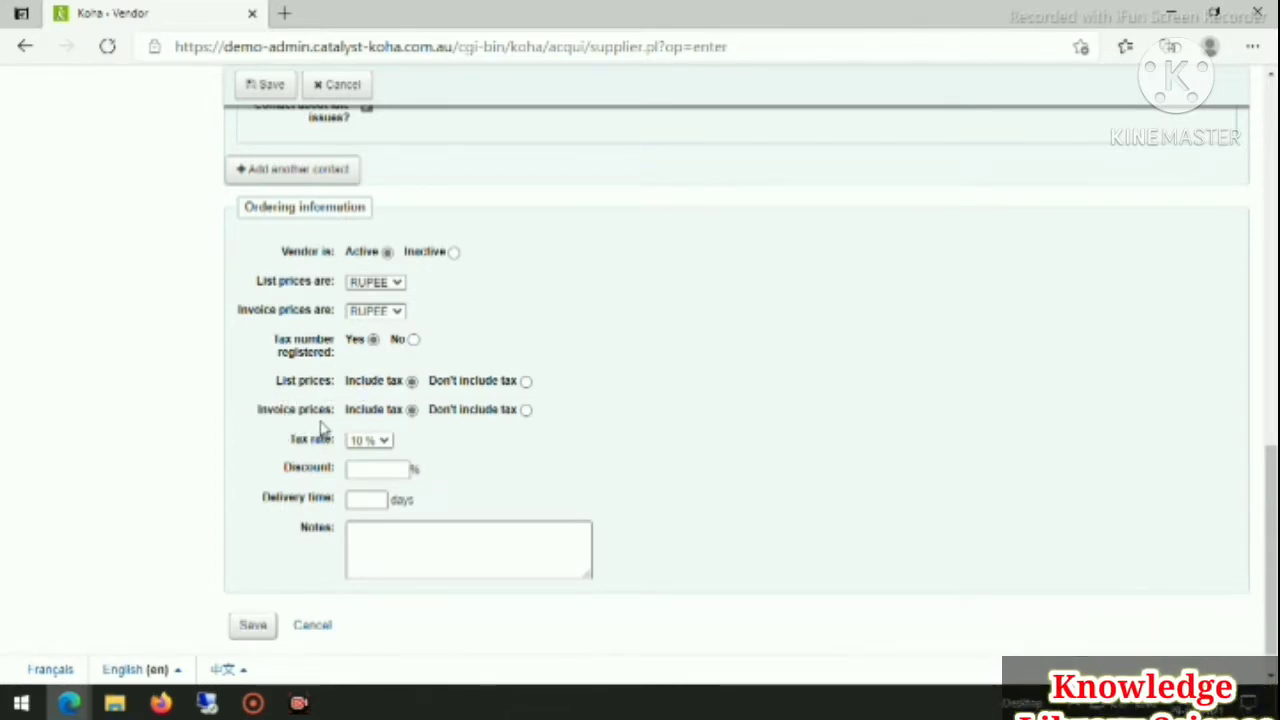
scroll(560, 444, down, 1)
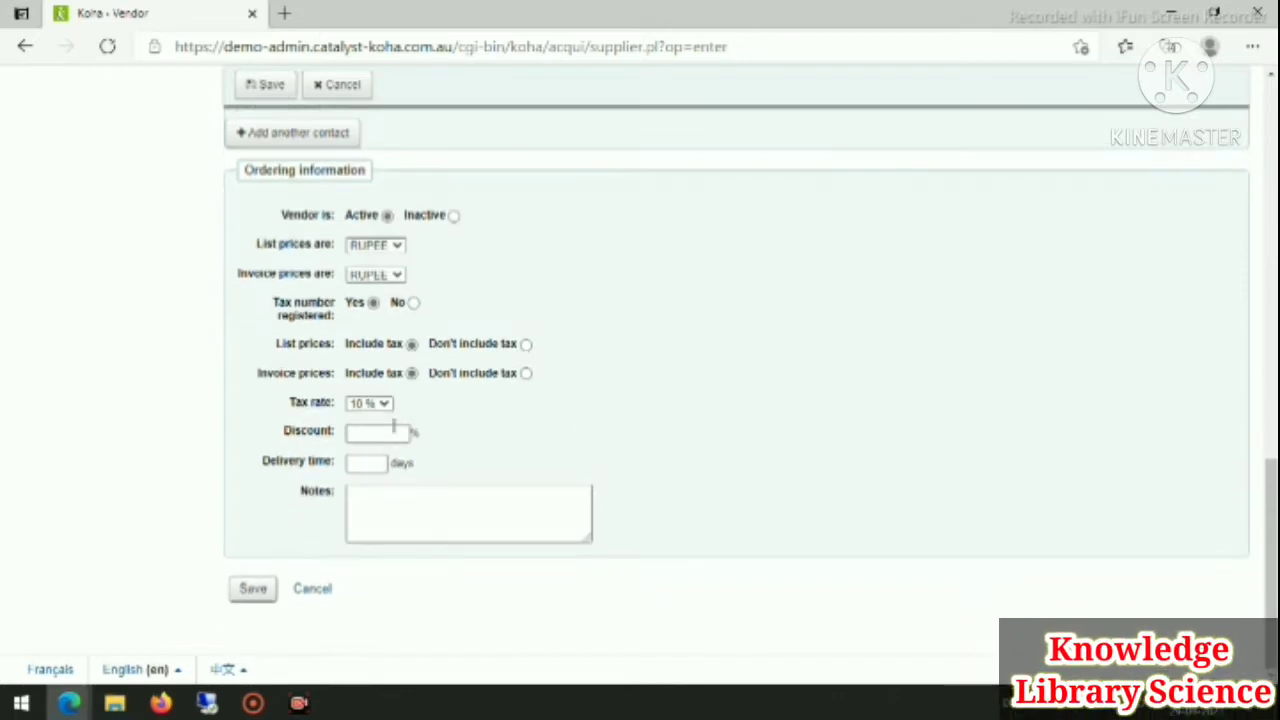
Choose the 10 % tax rate and a 10 % discount for Ritika Books, leave the delivery time blank, and save the vendor.
click(387, 405)
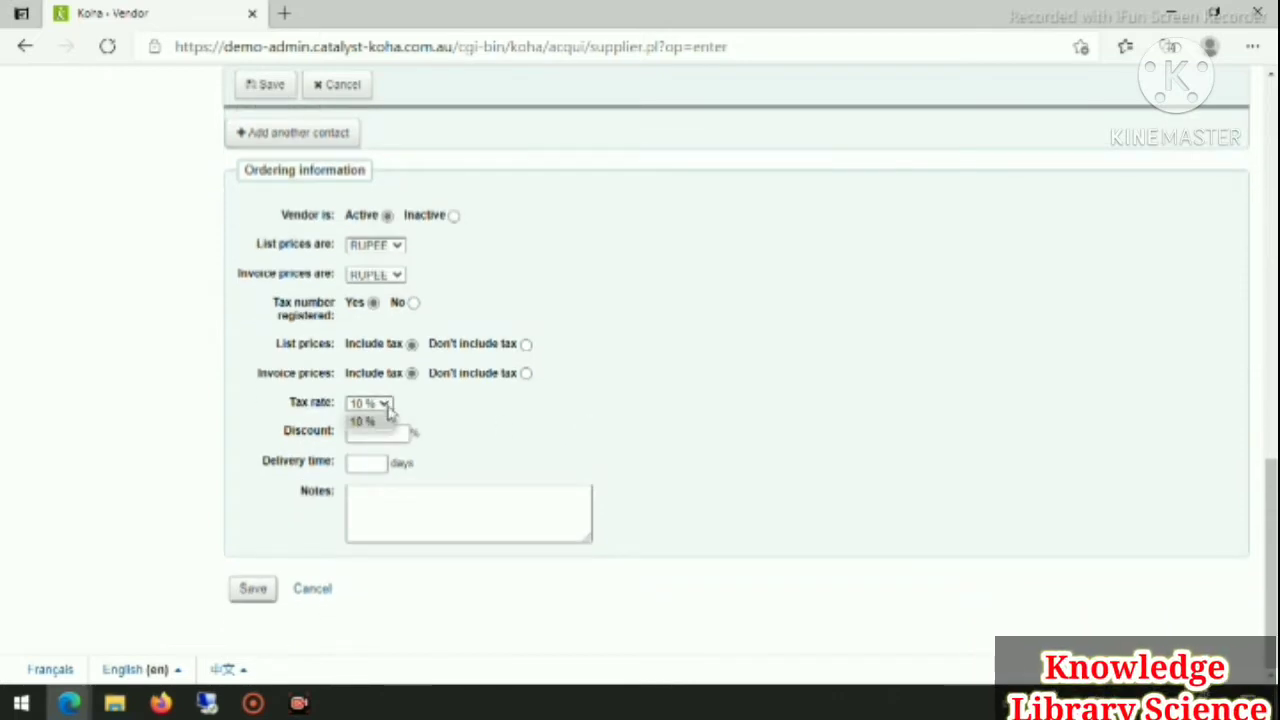
click(391, 420)
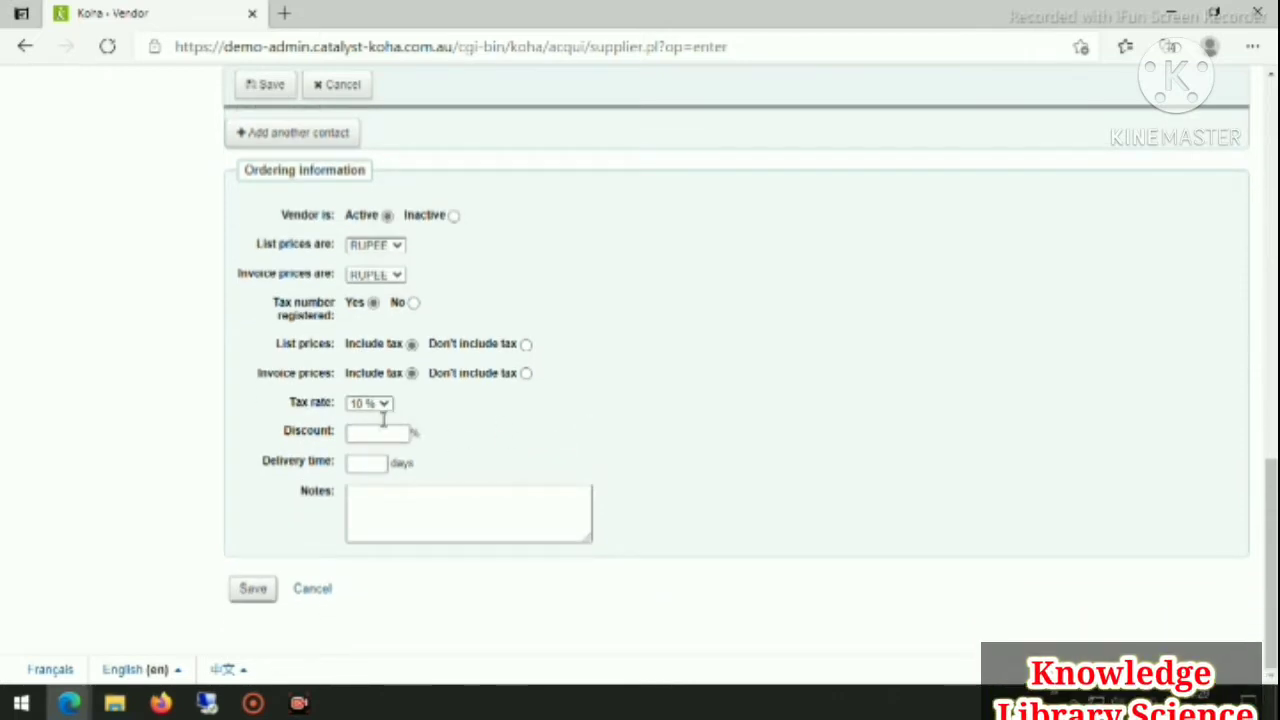
click(367, 435)
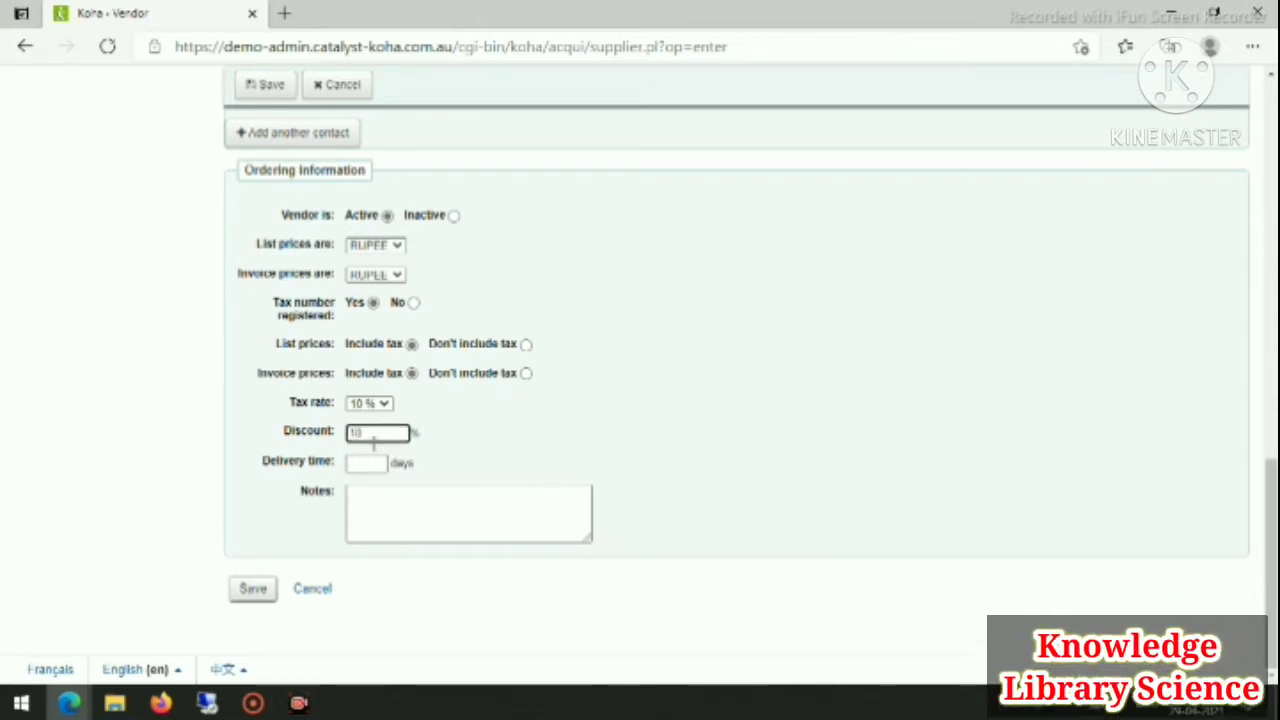
click(570, 458)
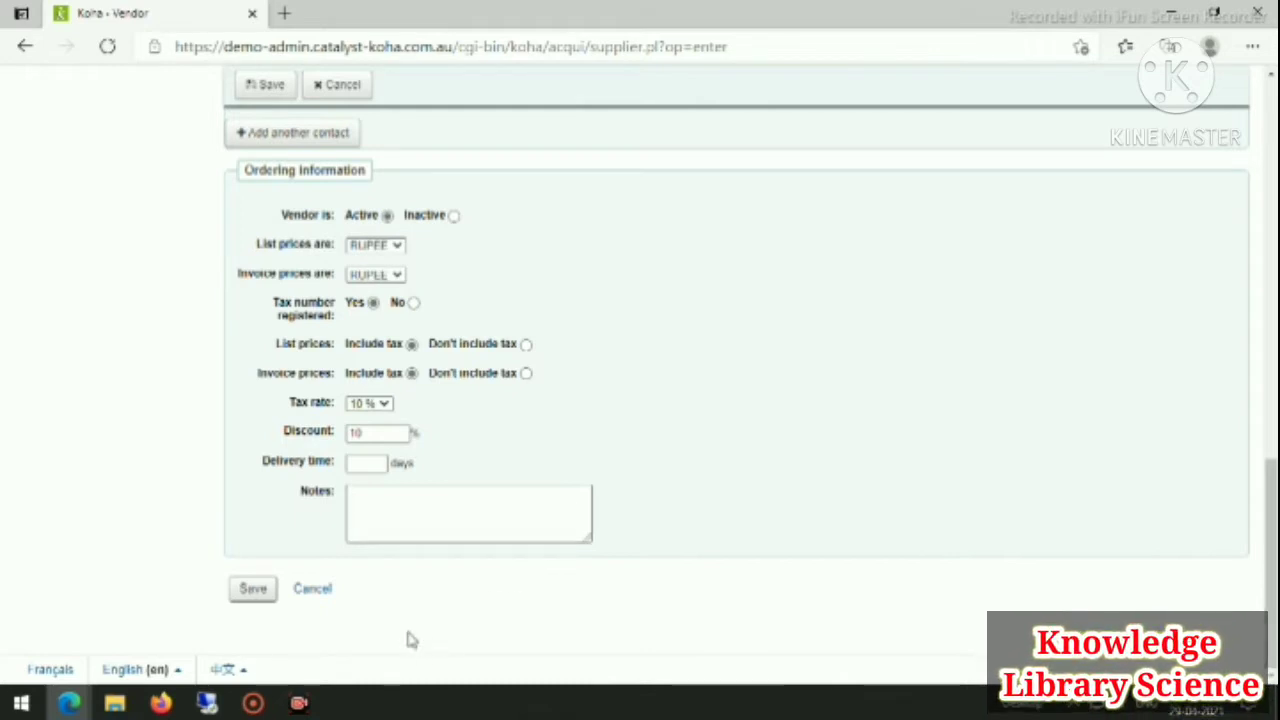
click(254, 590)
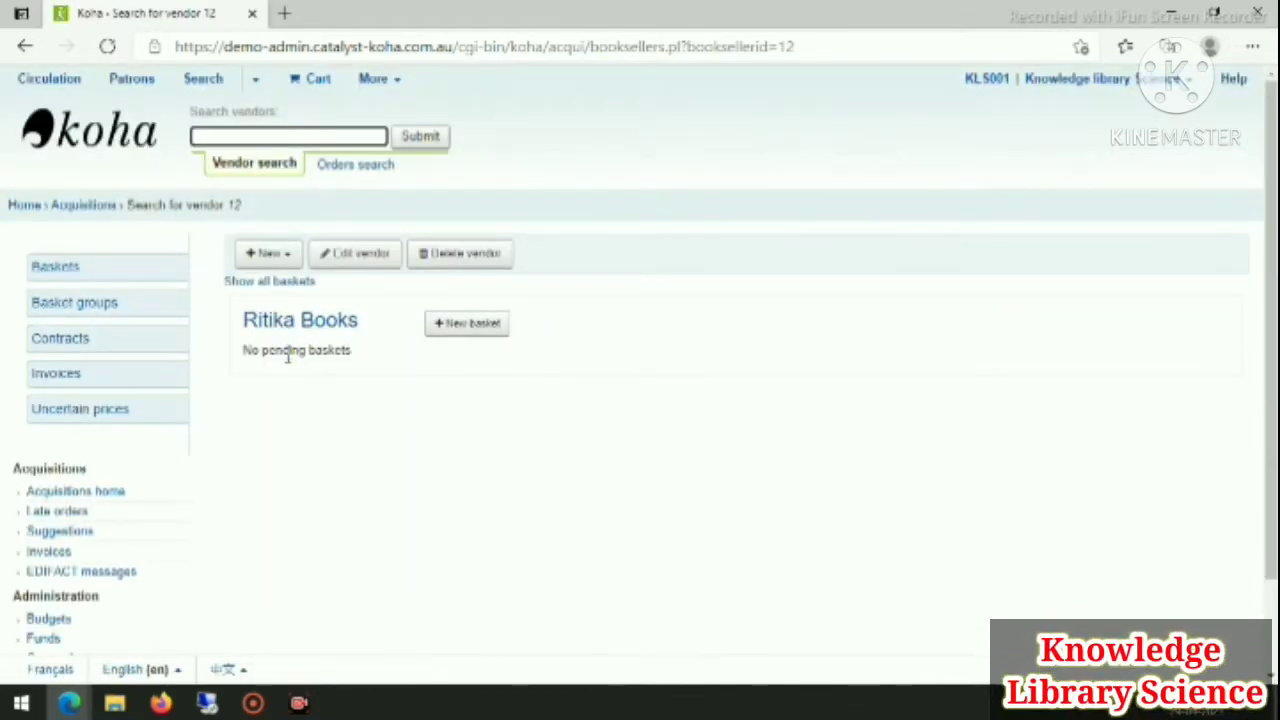
click(268, 256)
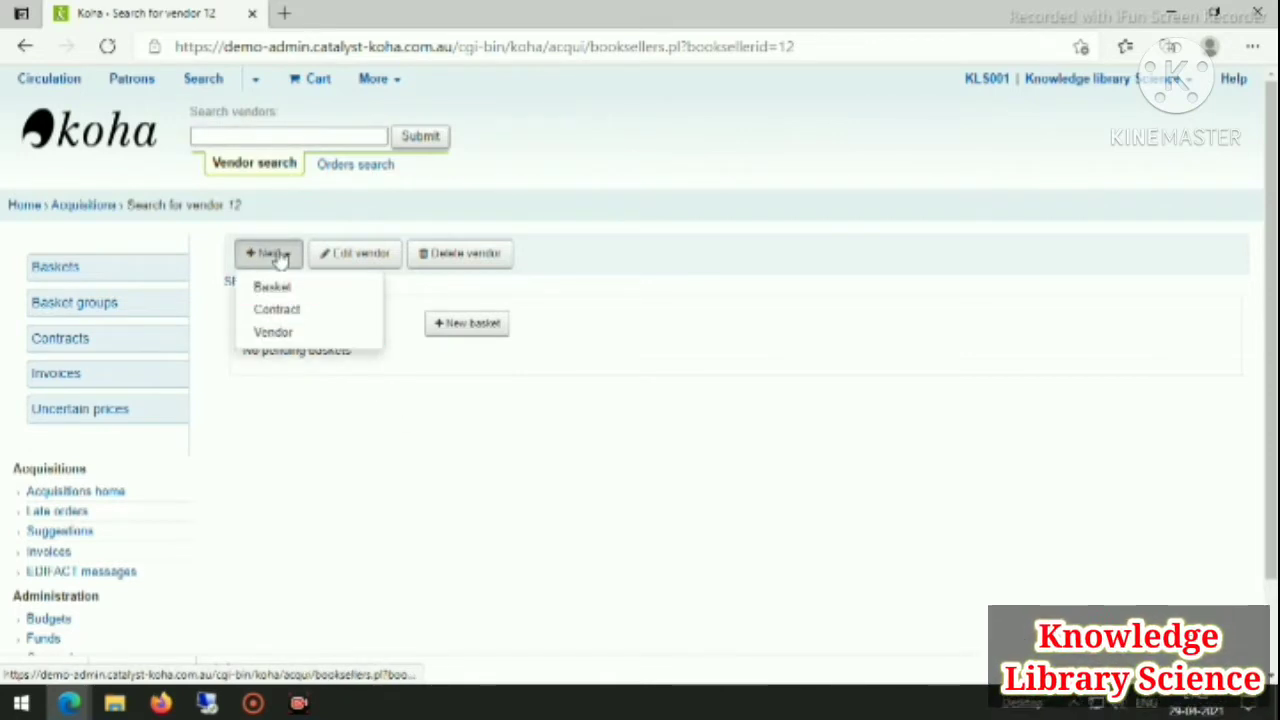
click(498, 443)
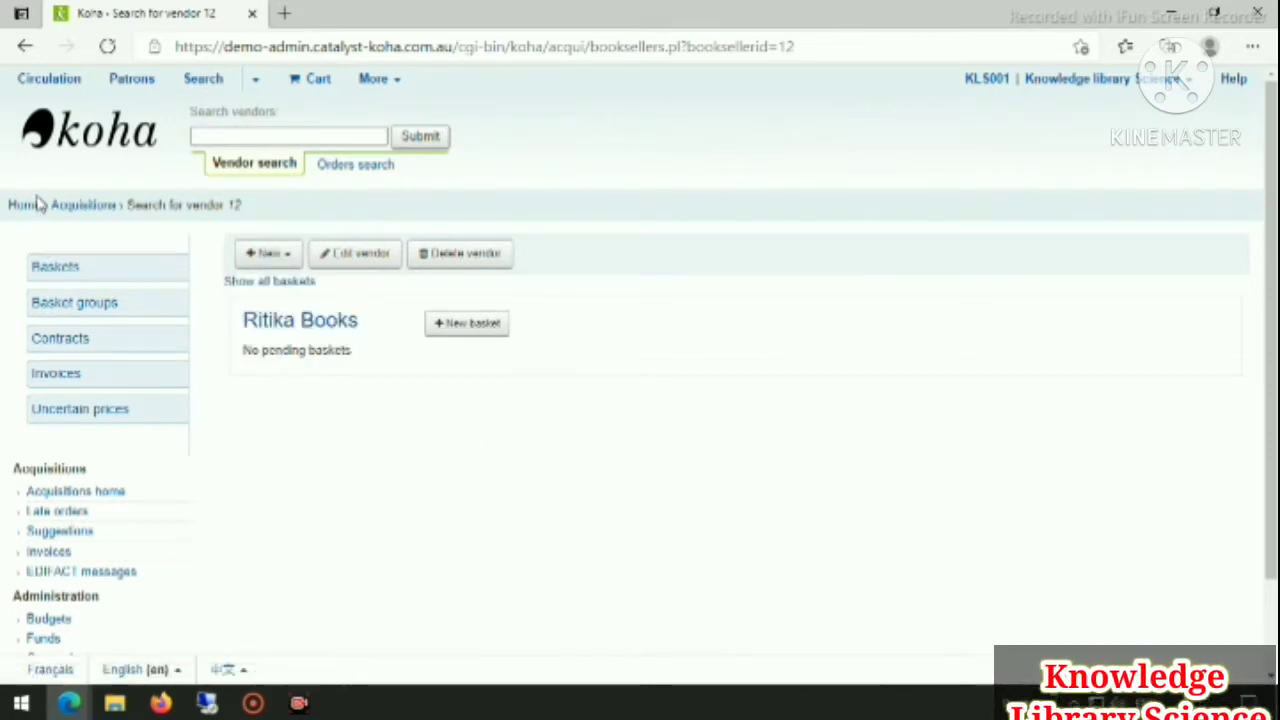
click(288, 257)
click(317, 380)
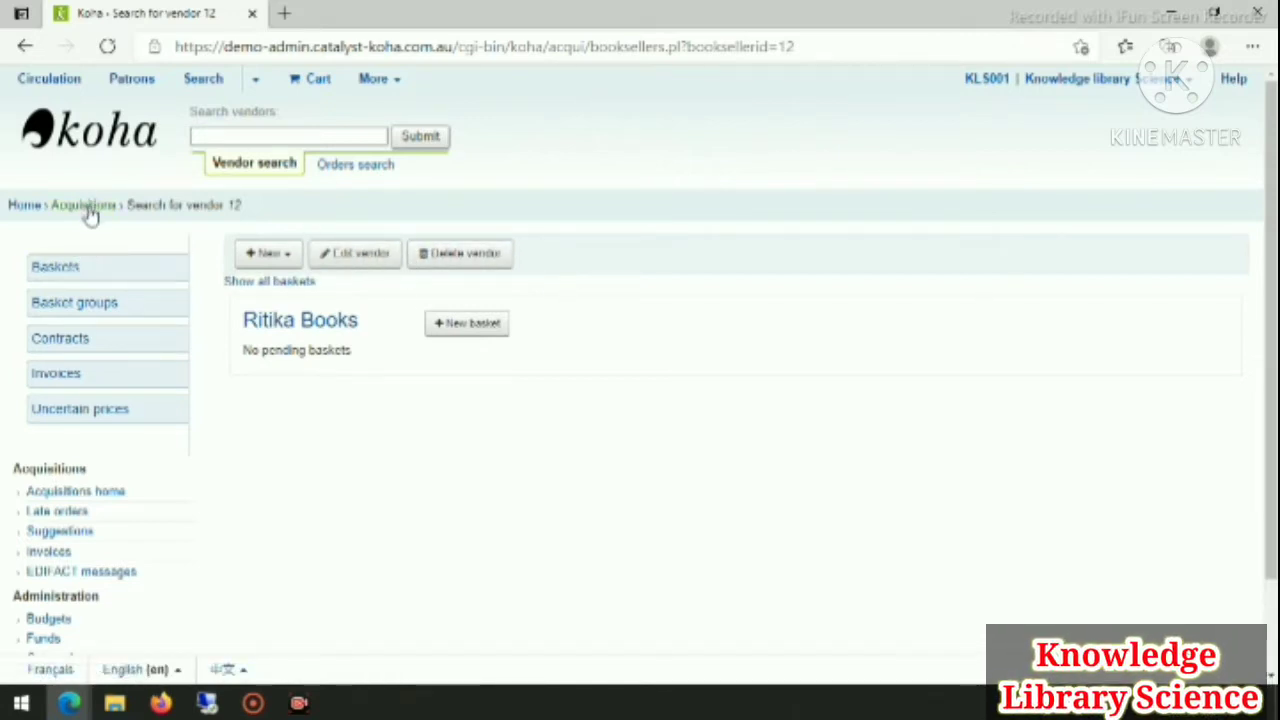
Return to the Acquisitions home page and search for the vendor Ritika under Manage orders.
click(226, 286)
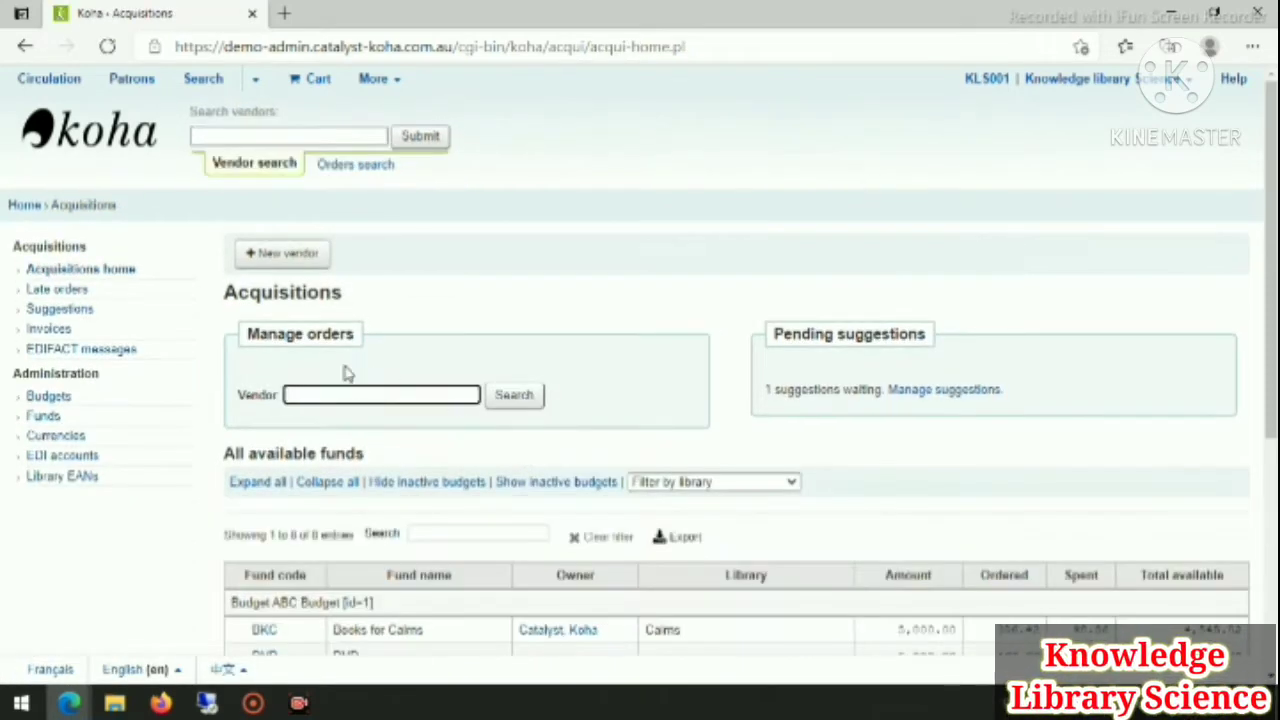
text(r)
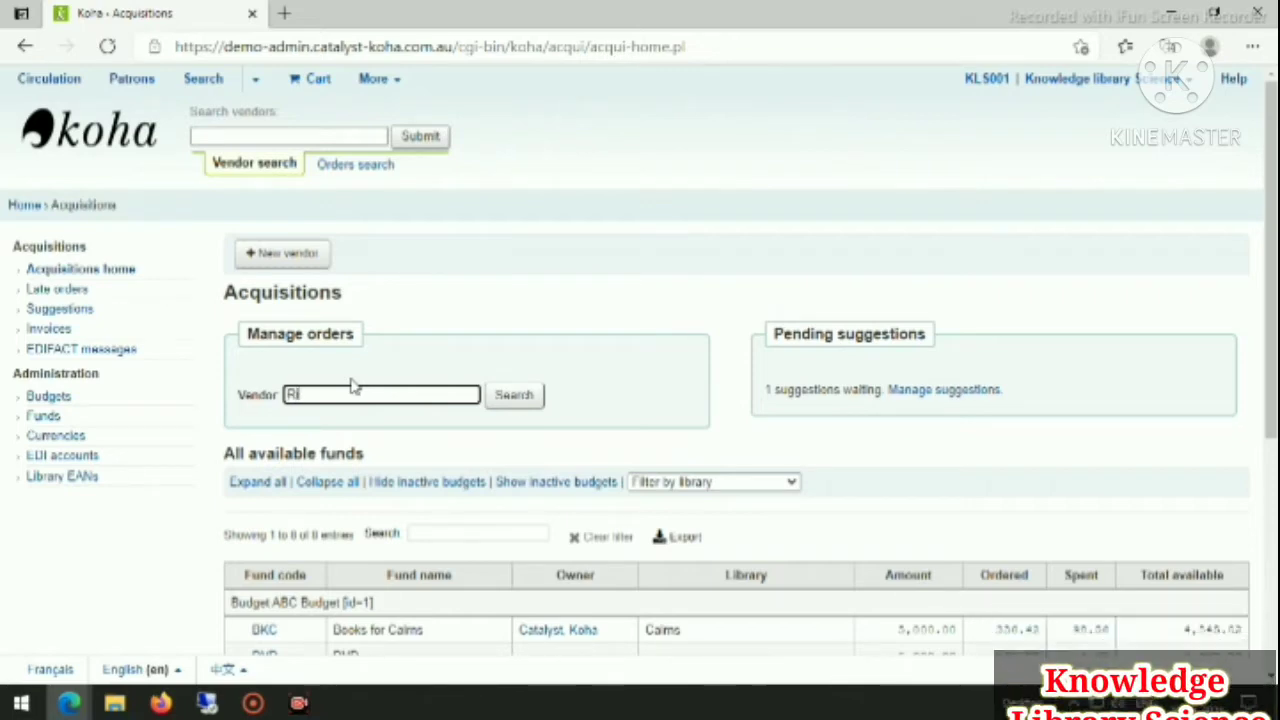
text(it)
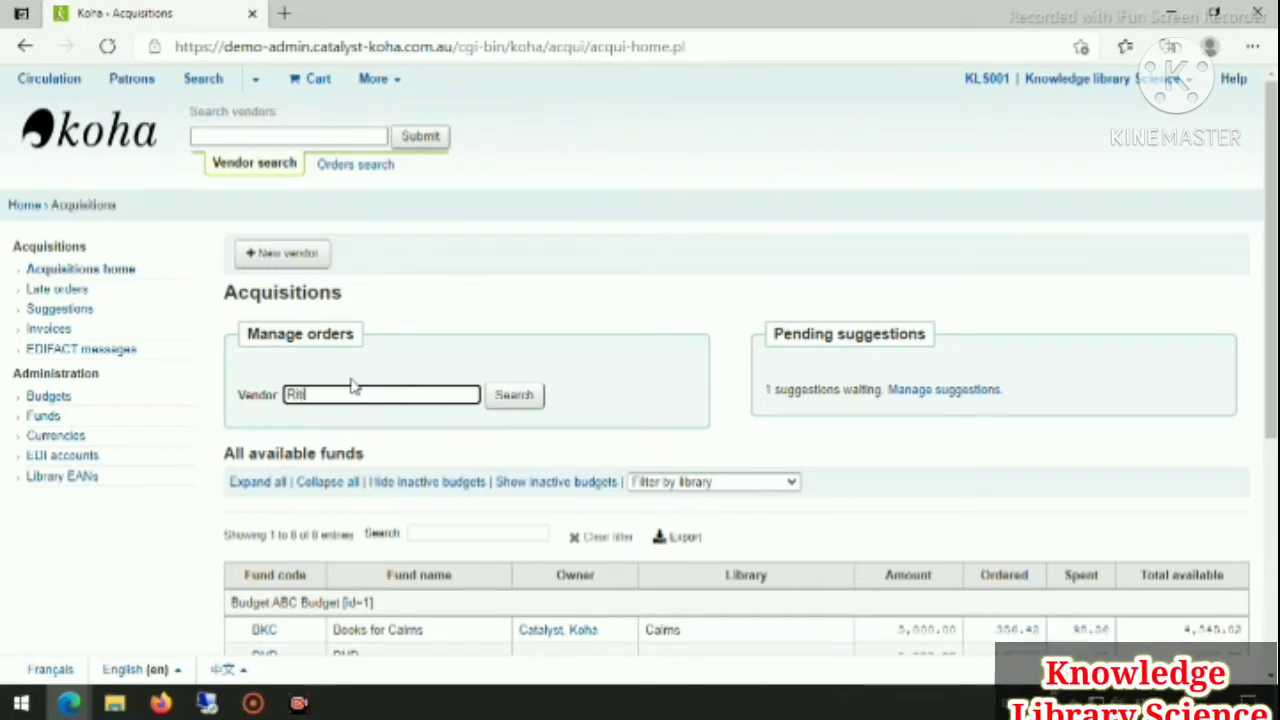
text(ika)
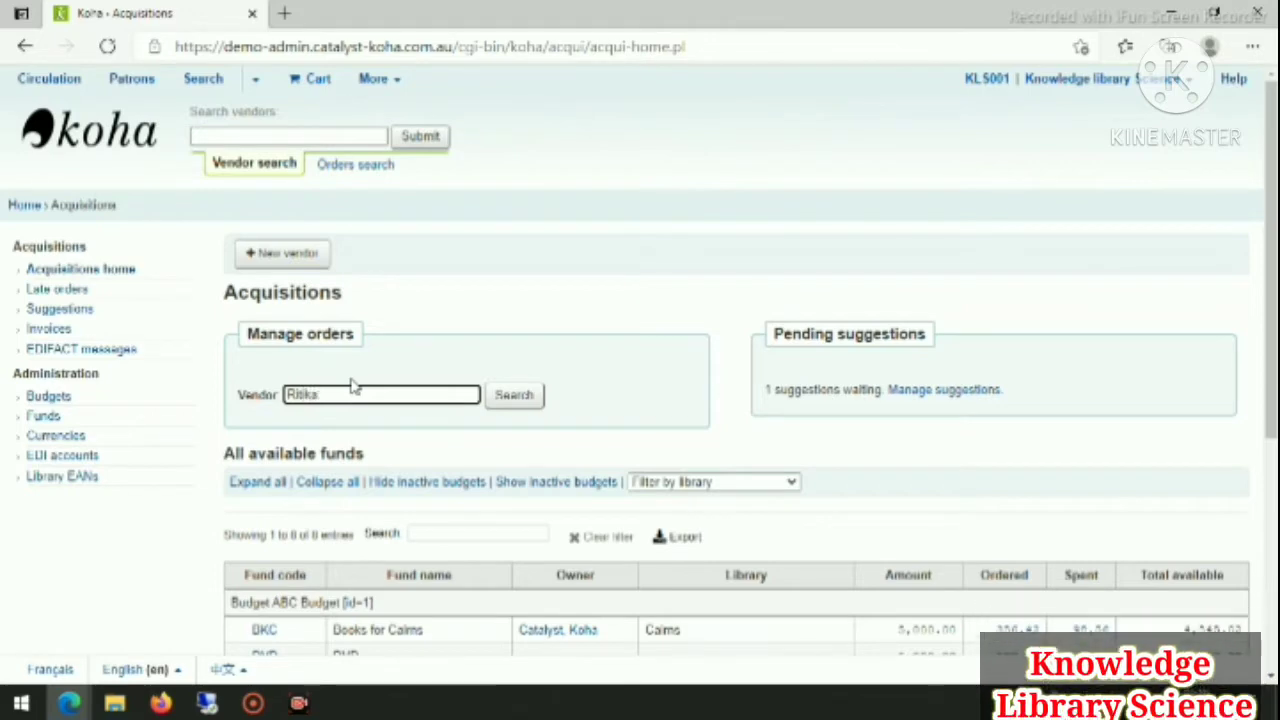
click(524, 395)
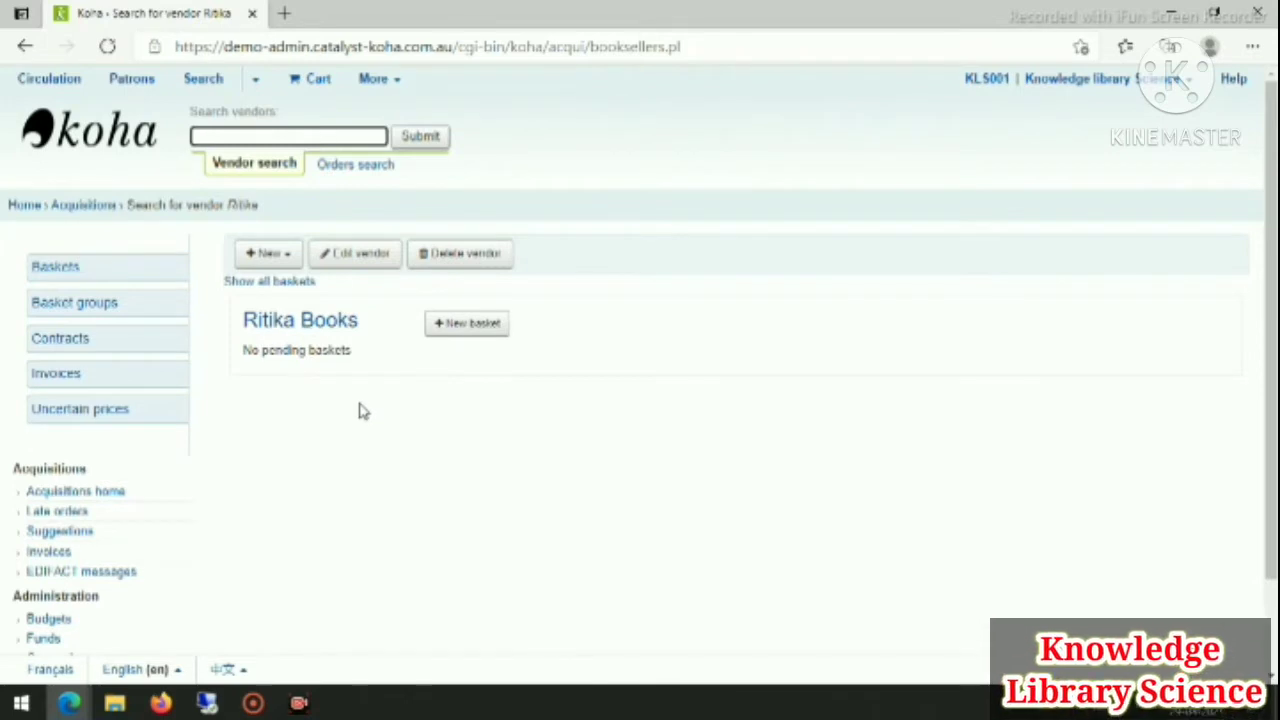
Add a new vendor named Laxmi Books with its postal address, physical address and phone, plus the contact's name, phone and e-mail.
click(70, 206)
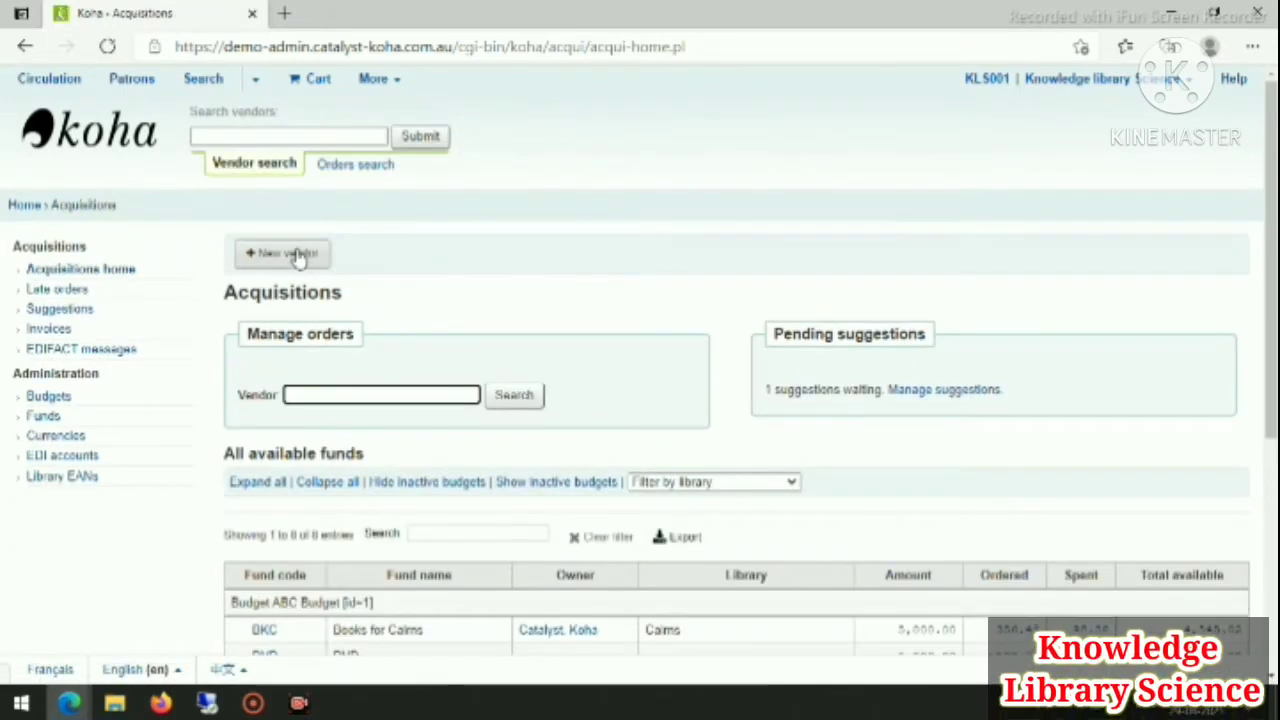
click(298, 255)
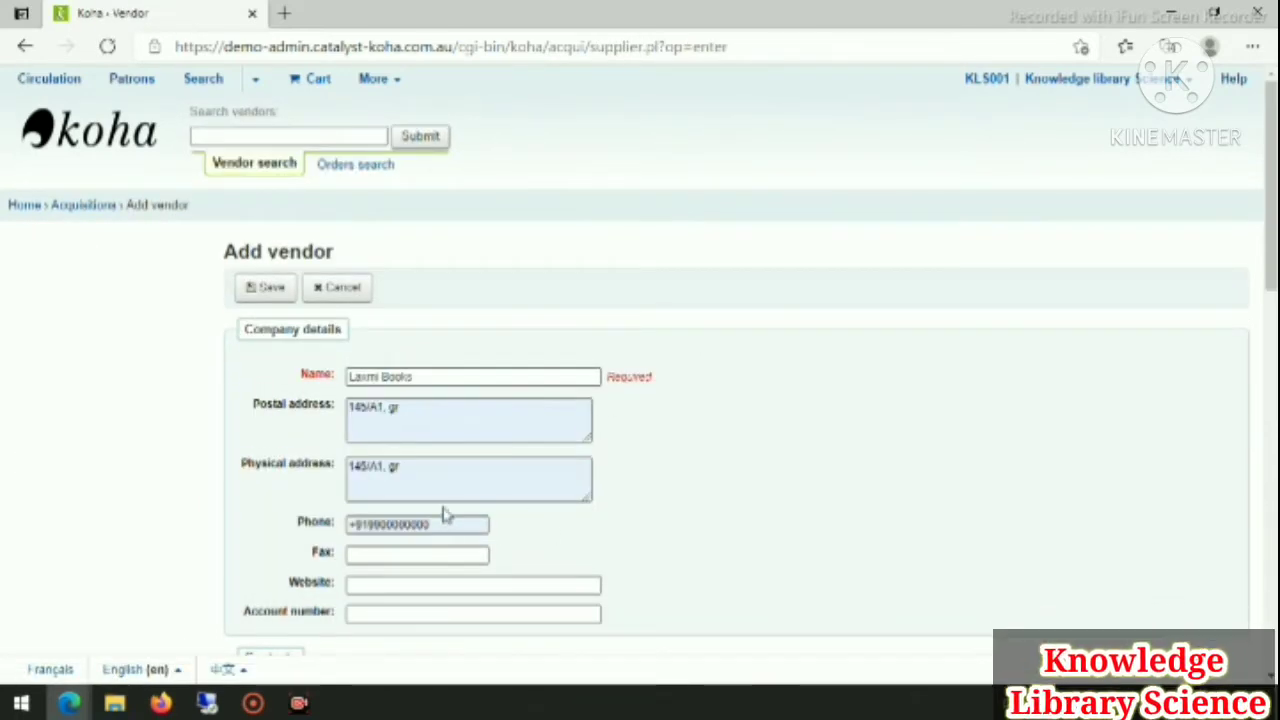
scroll(447, 515, down, 3)
scroll(420, 249, up, 2)
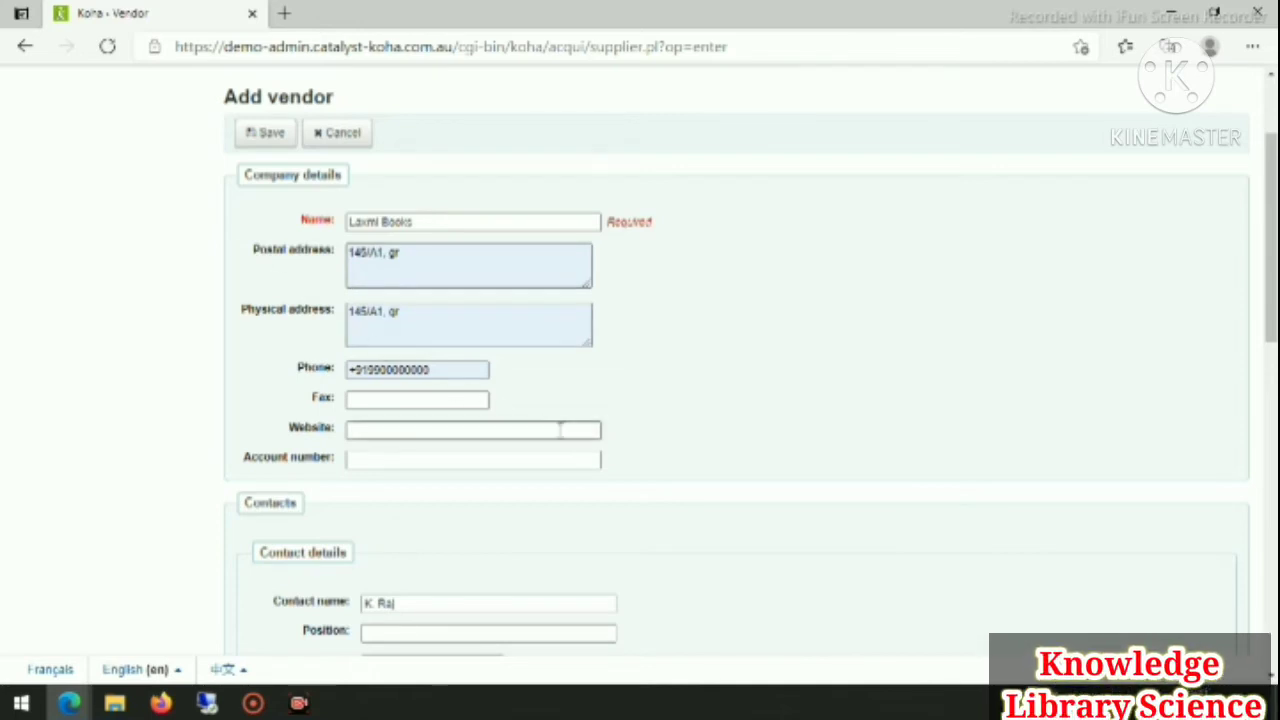
scroll(526, 460, down, 3)
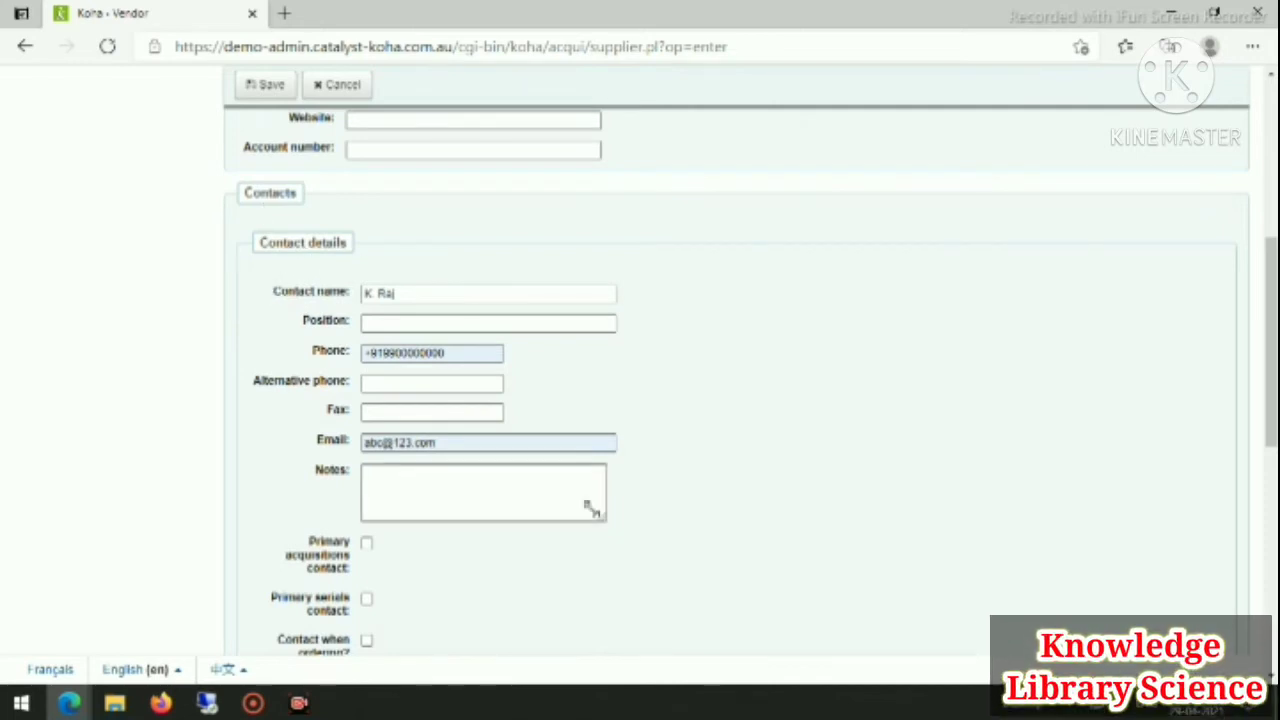
Enable all five contact roles for the Laxmi Books contact: primary acquisitions, primary serials, ordering, late orders and late issues.
scroll(514, 466, down, 2)
scroll(459, 459, down, 2)
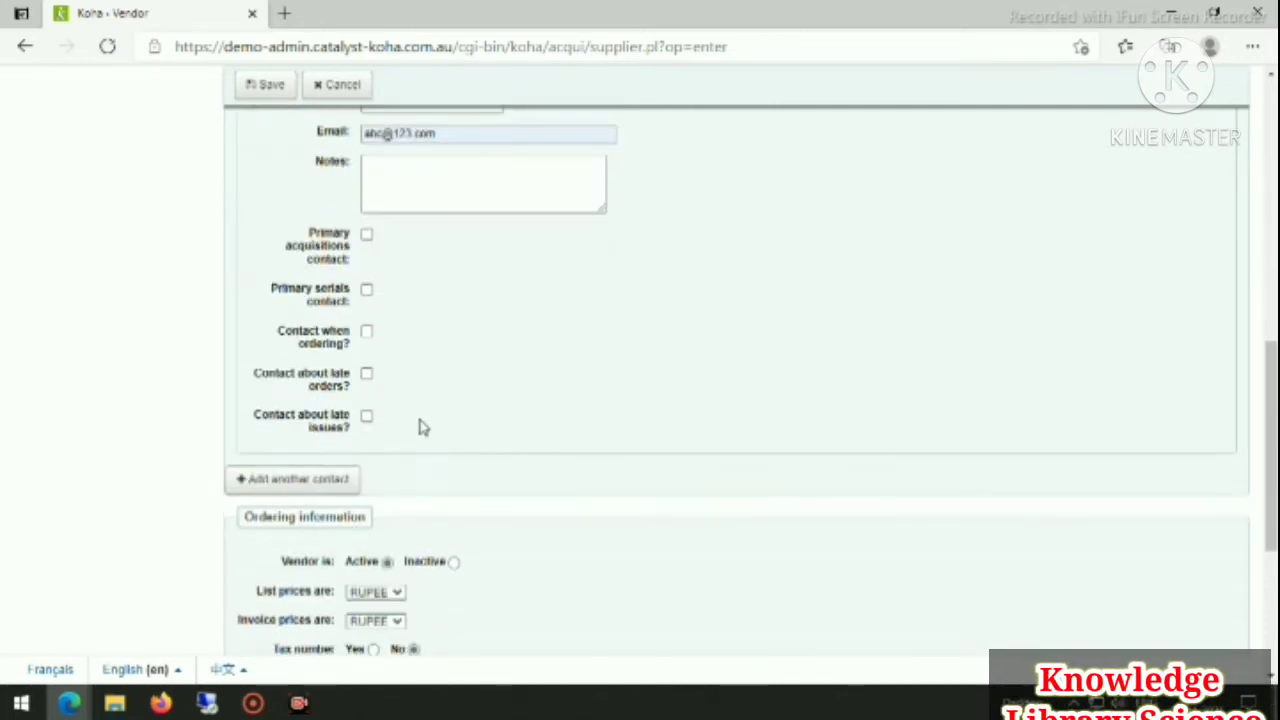
click(366, 238)
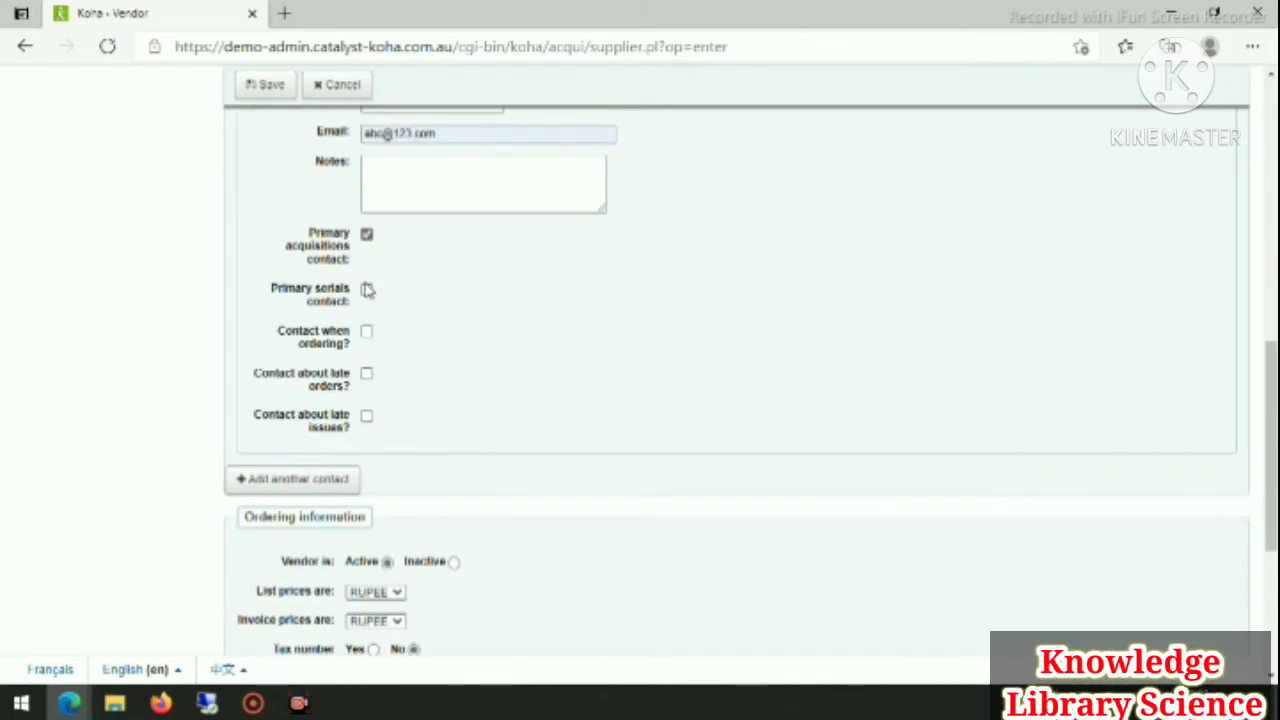
click(366, 334)
click(366, 290)
click(366, 373)
click(366, 415)
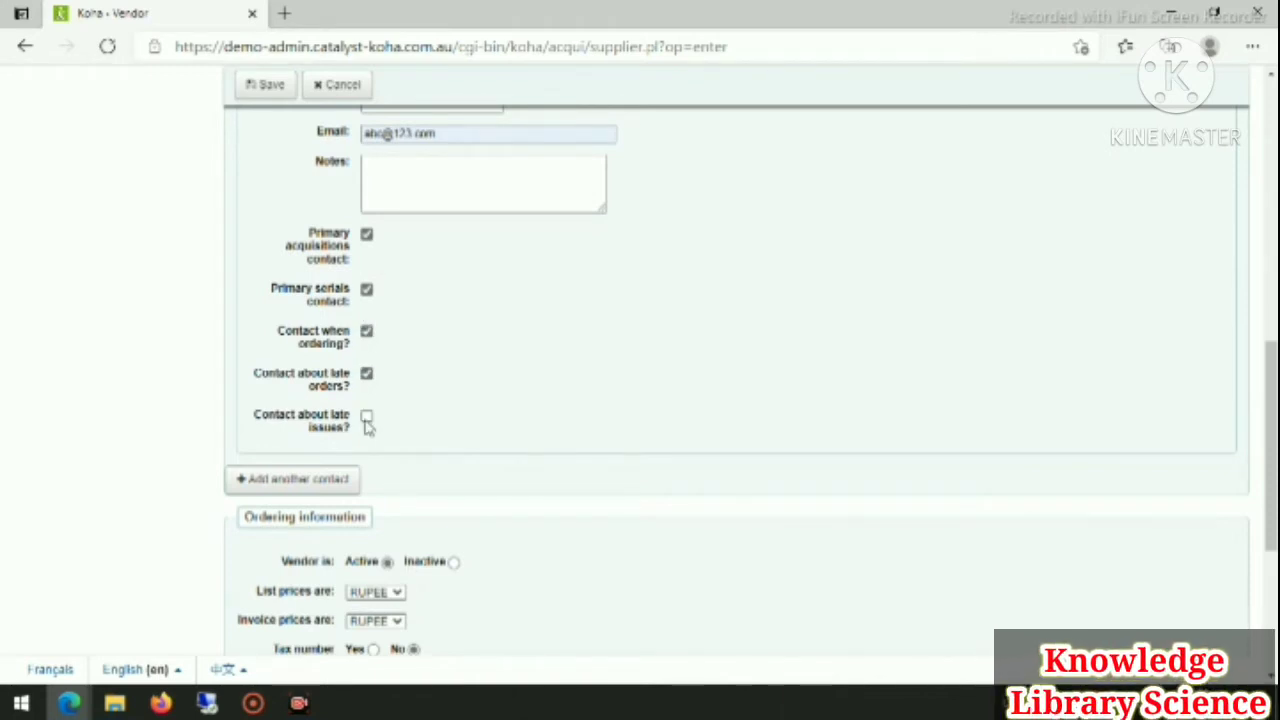
Mark the Laxmi Books tax number as registered and make its list and invoice prices include tax.
scroll(443, 423, down, 2)
scroll(443, 423, down, 2)
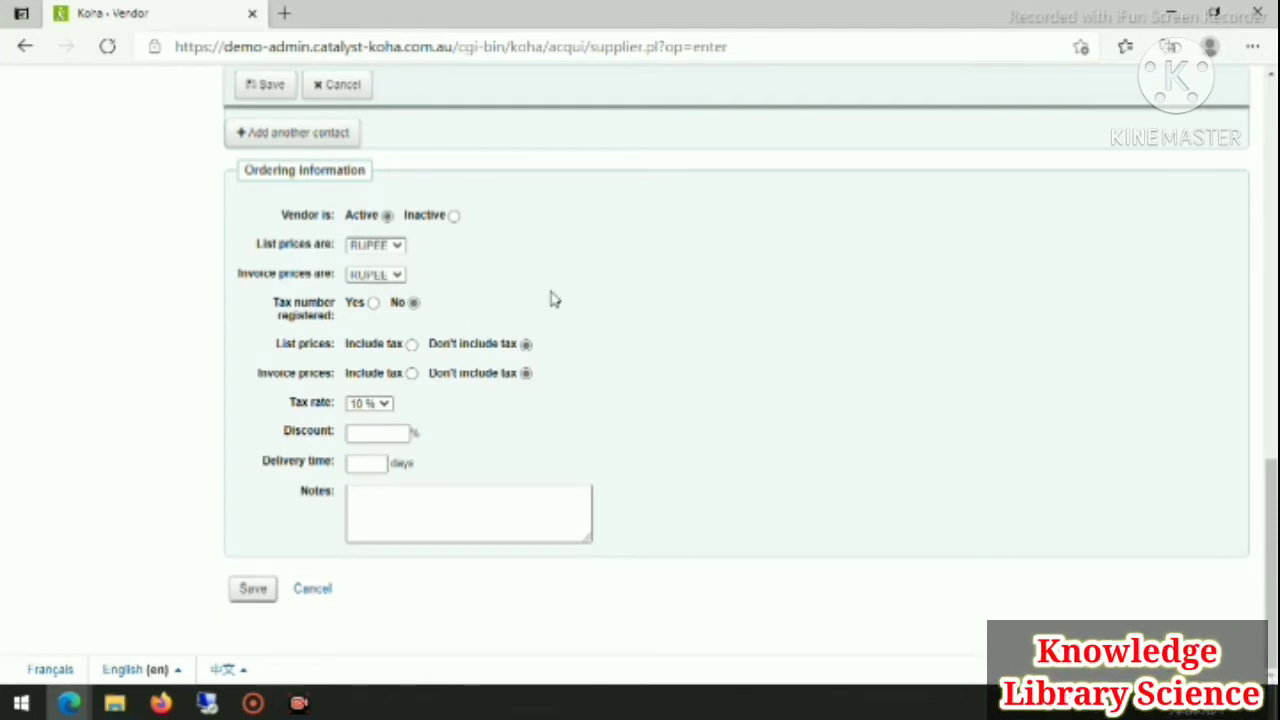
click(373, 303)
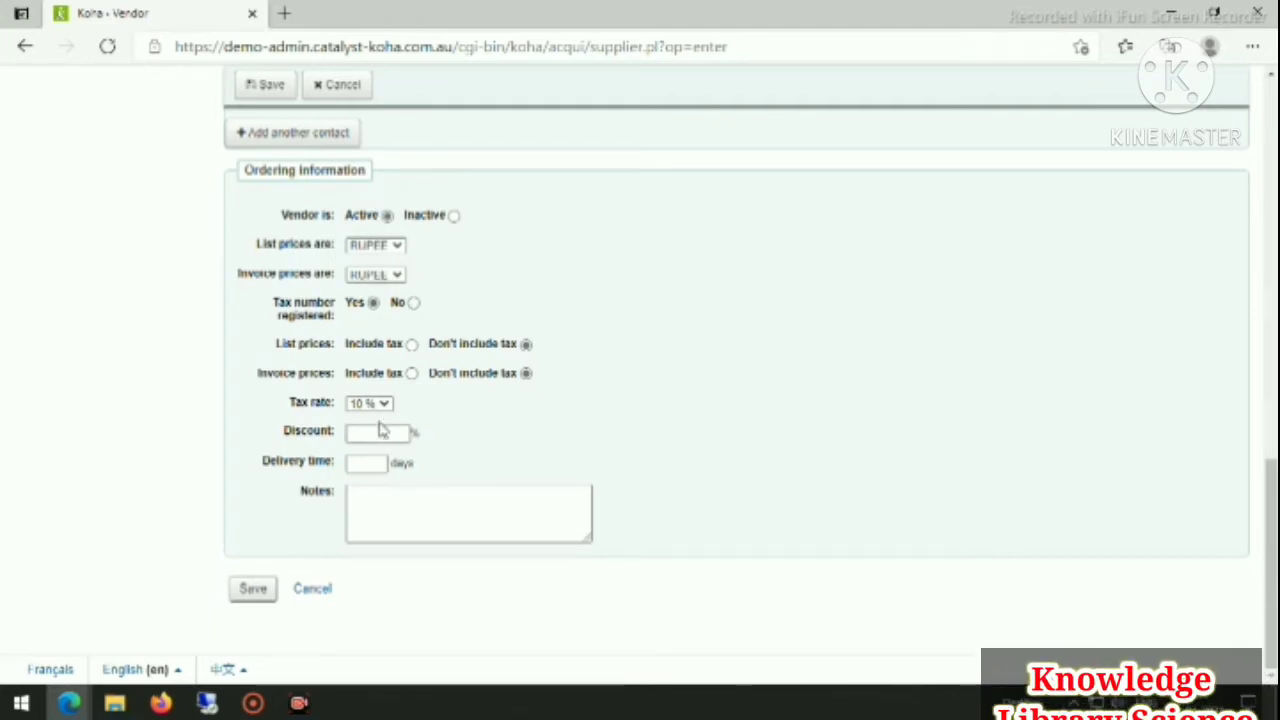
click(411, 344)
click(411, 373)
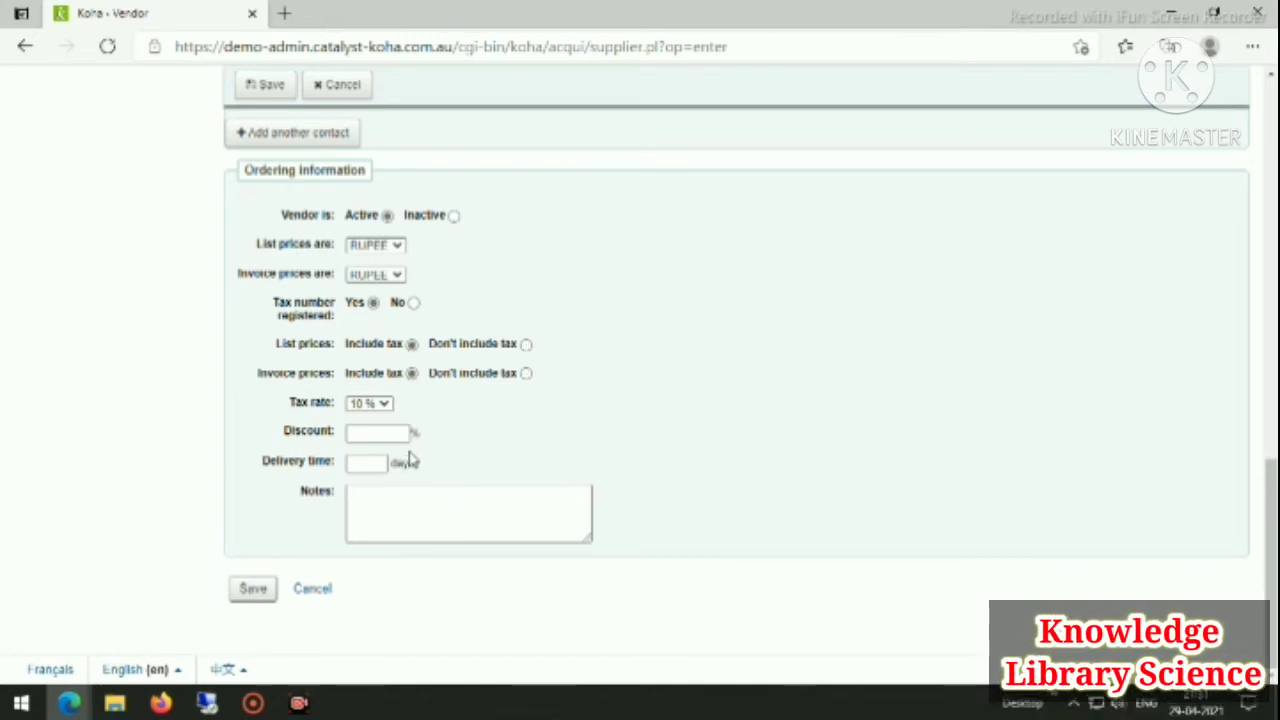
Set the Laxmi Books discount to 10 % and save the vendor.
click(373, 430)
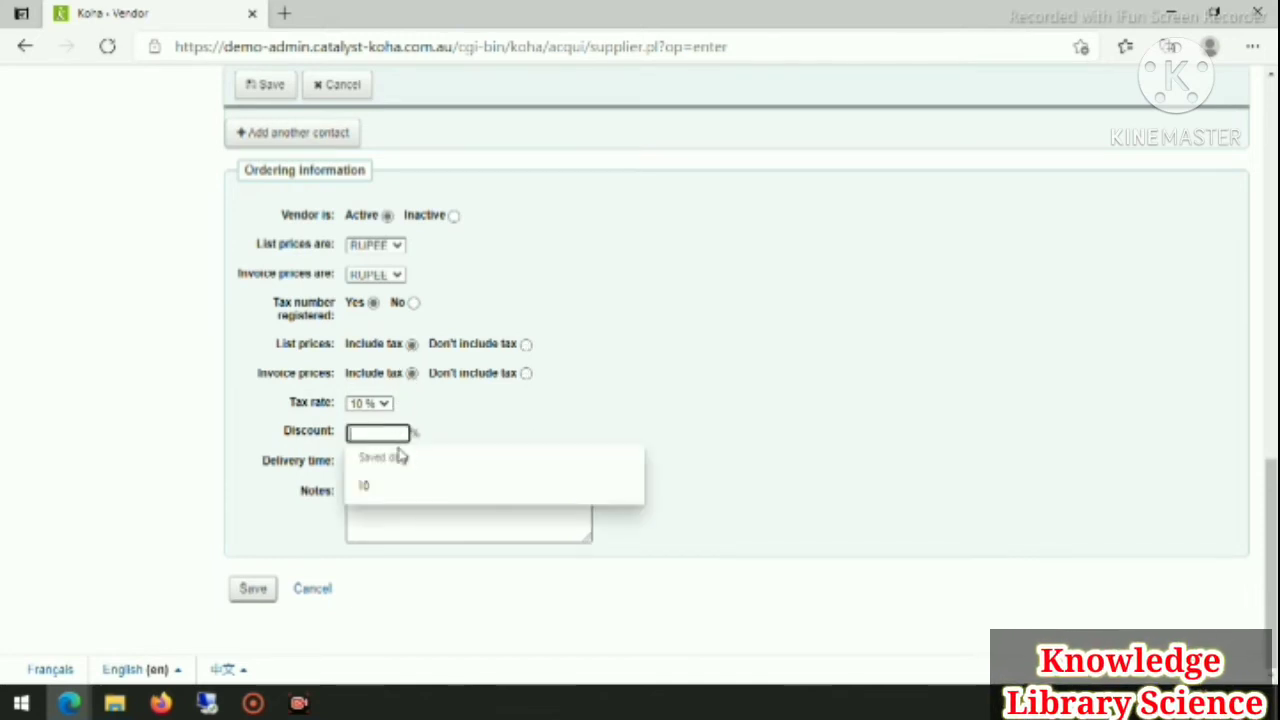
click(362, 485)
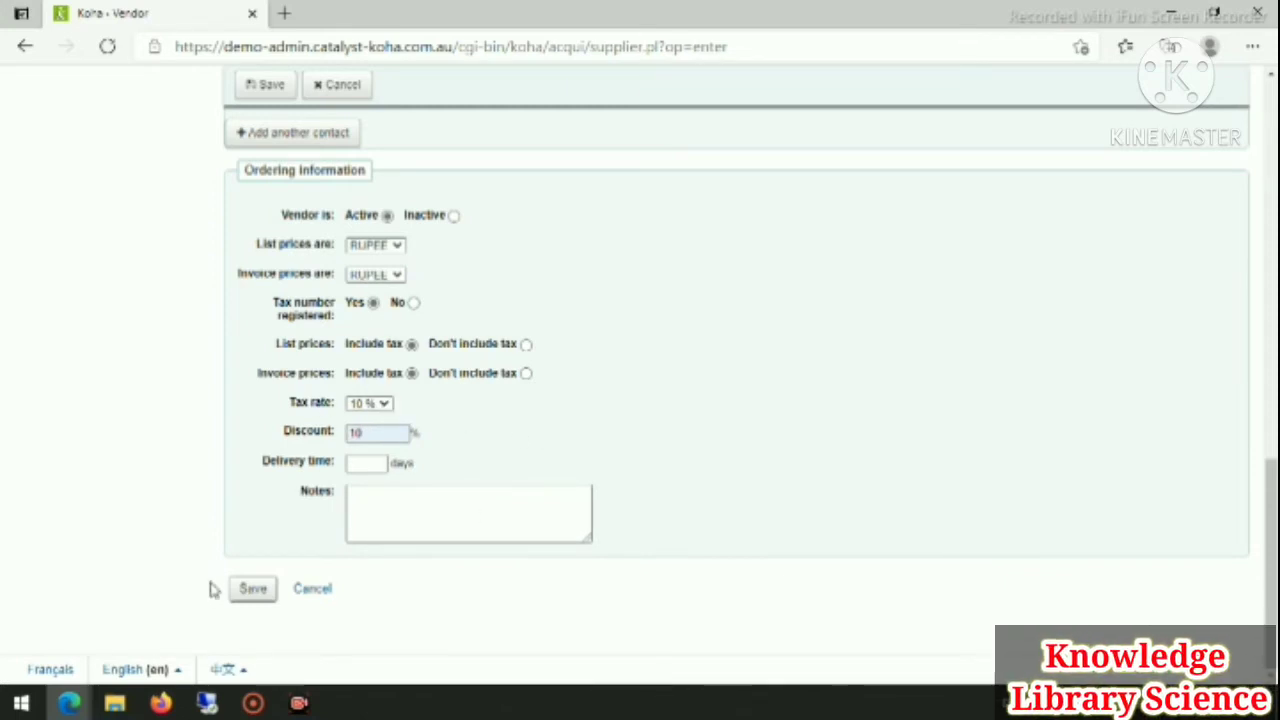
click(253, 589)
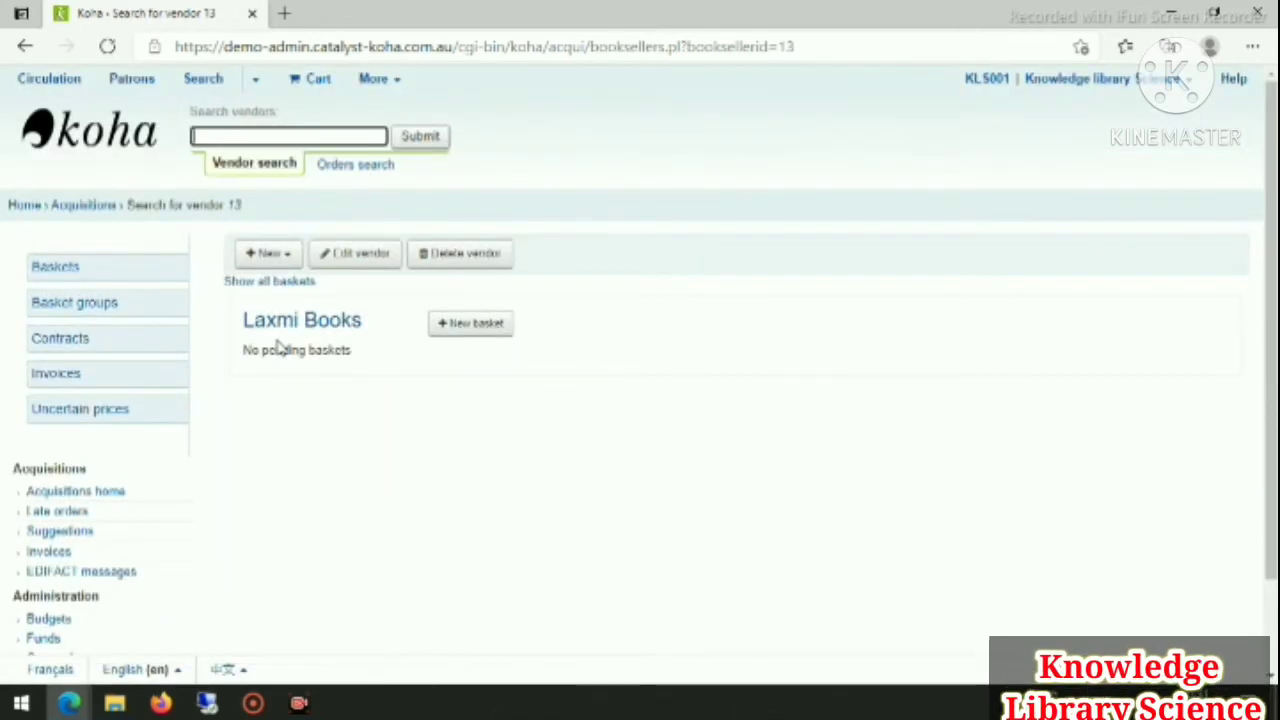
Go back to the Acquisitions home page and search for the vendor laxmi under Manage orders.
click(74, 205)
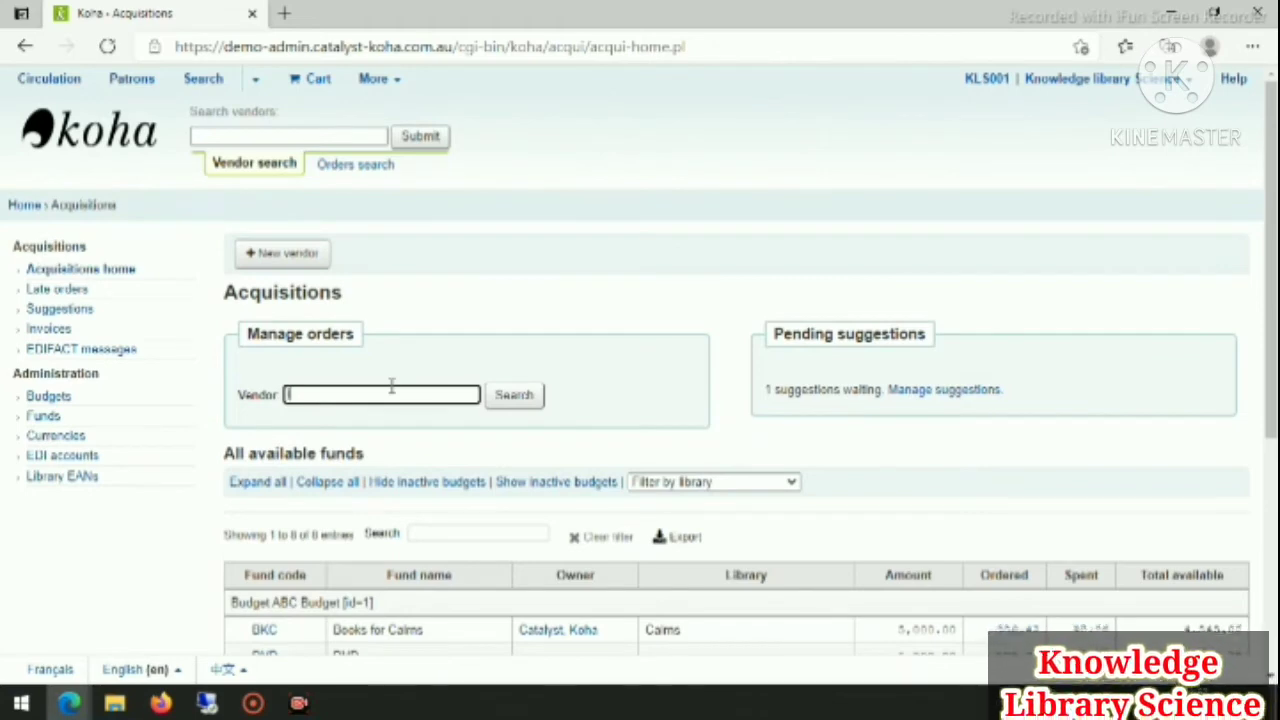
click(391, 394)
text(laxm)
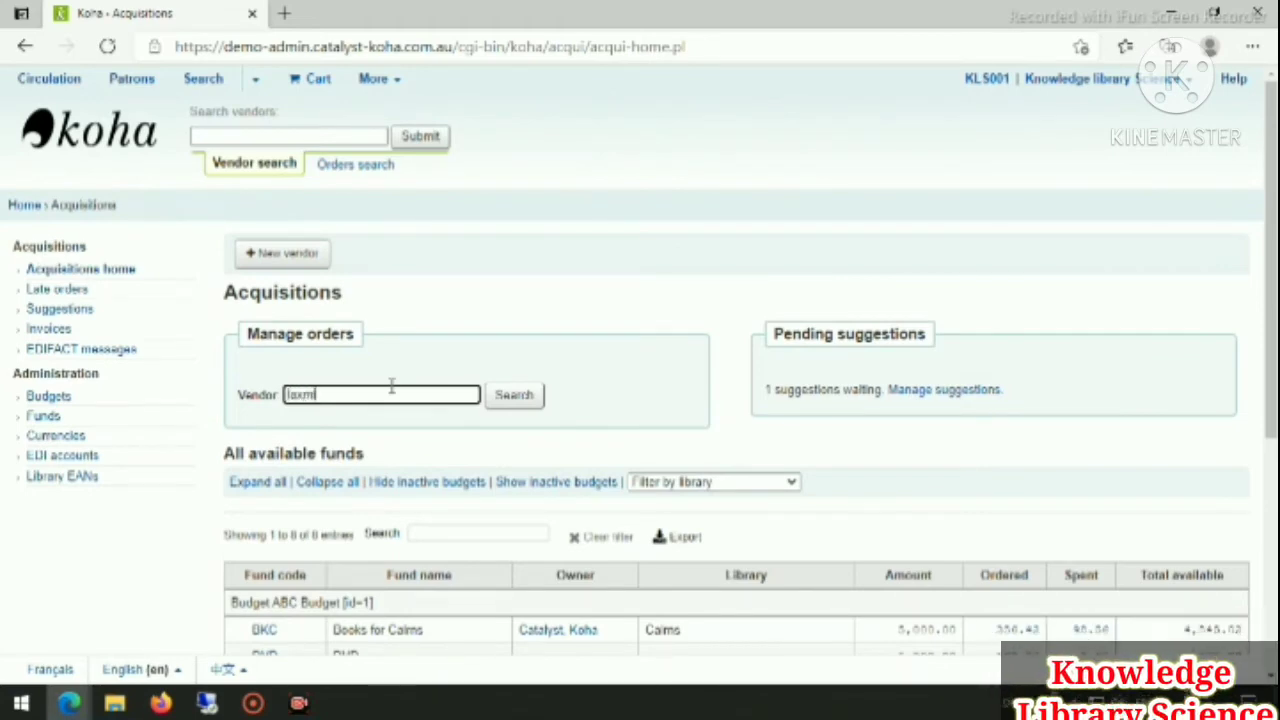
text(i)
key(Return)
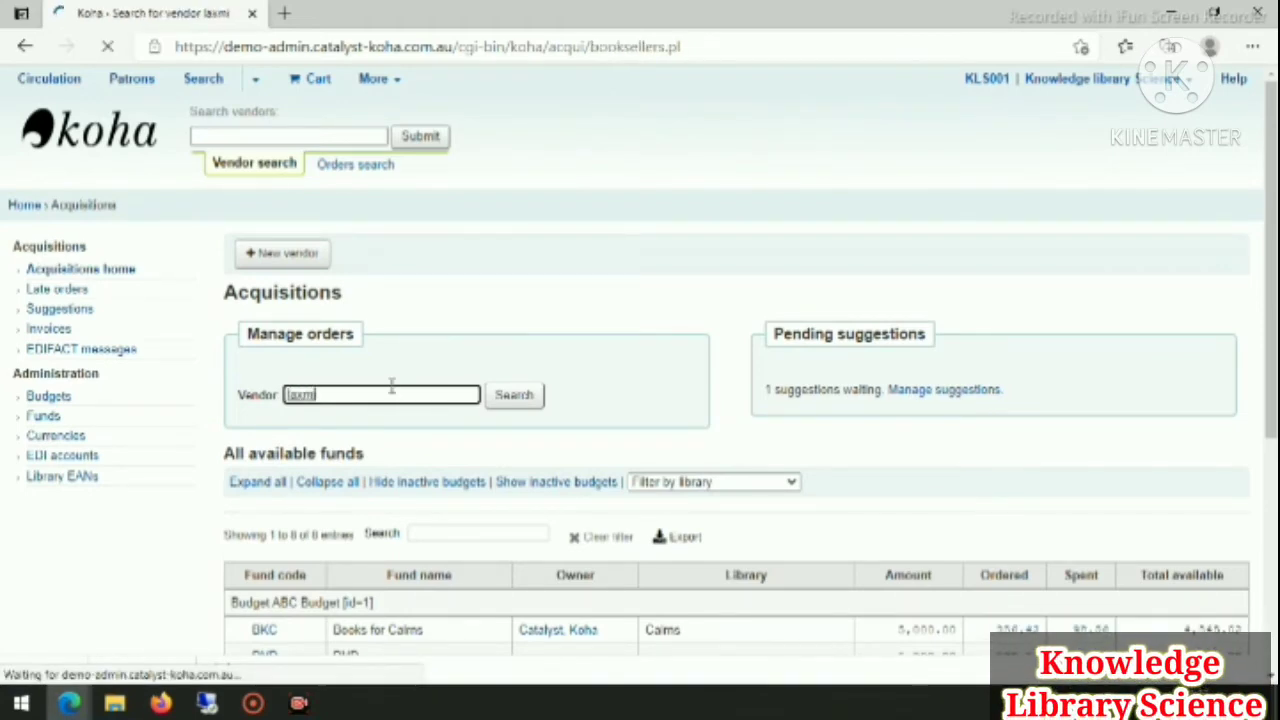